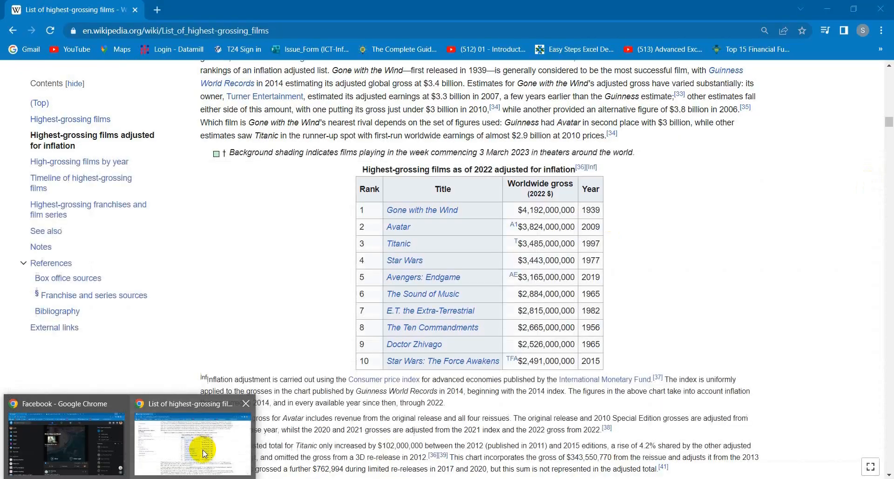
Switch to Chrome, copy the full URL of Wikipedia's List of highest-grossing films page, and return to the blank Excel workbook
click(203, 449)
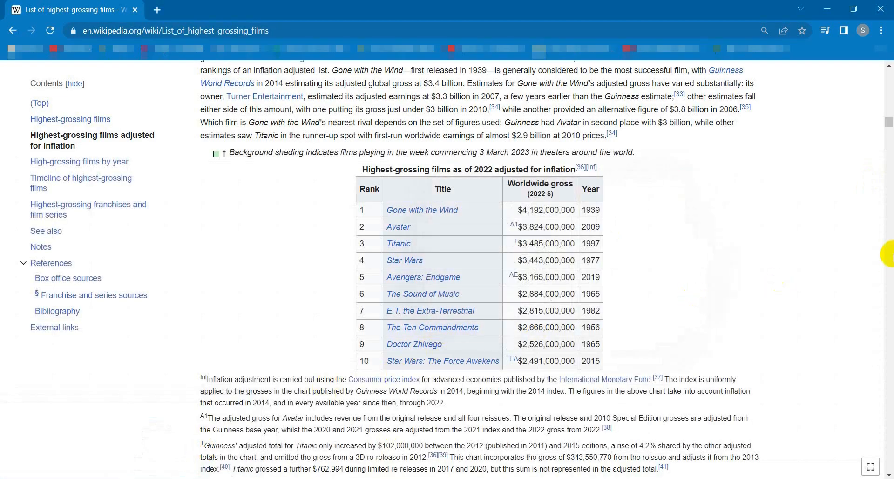
drag(889, 118, 889, 76)
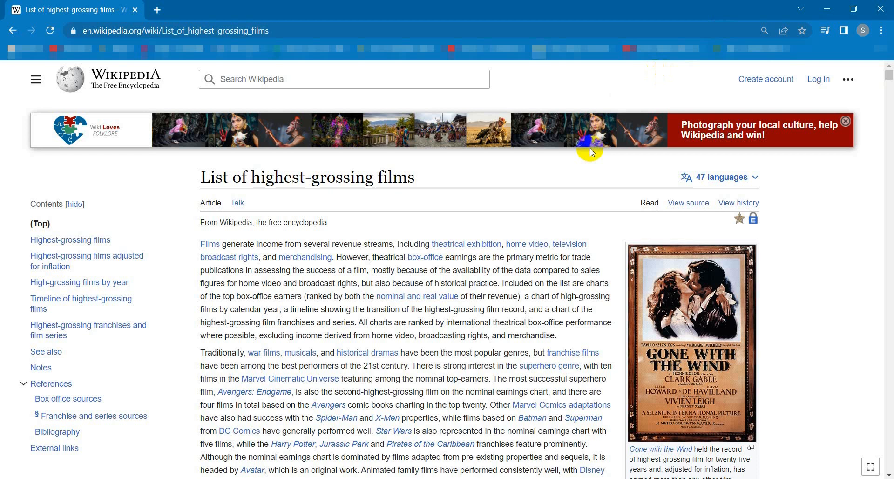
click(360, 32)
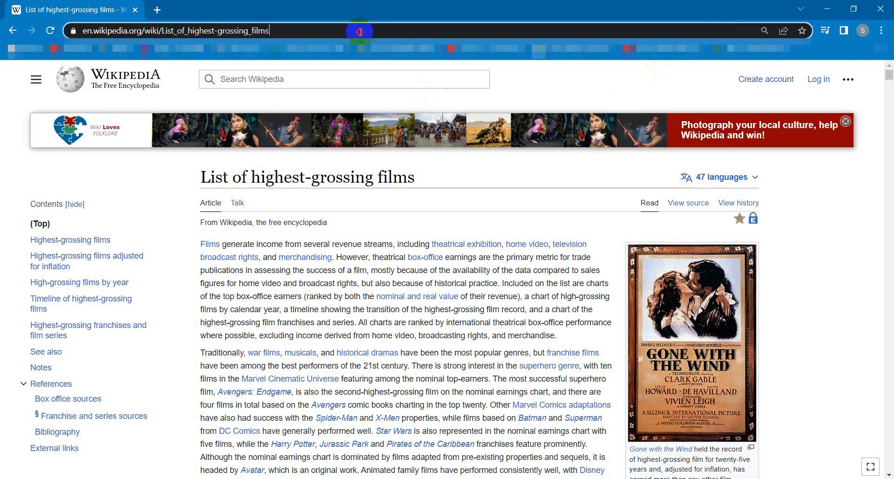
click(361, 32)
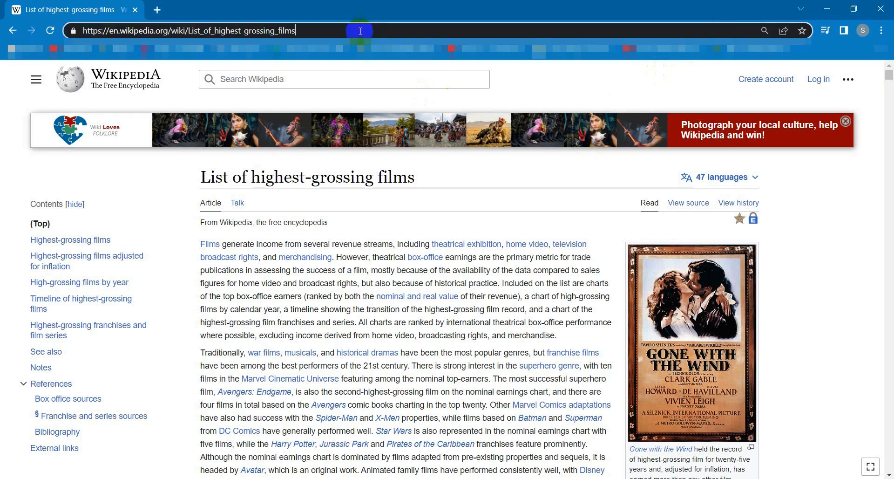
drag(360, 31, 2, 18)
key(ctrl+c)
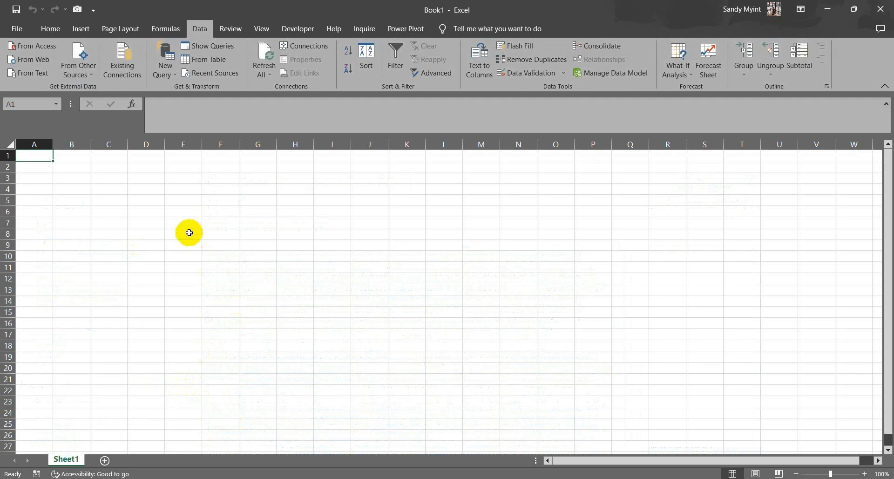
click(171, 65)
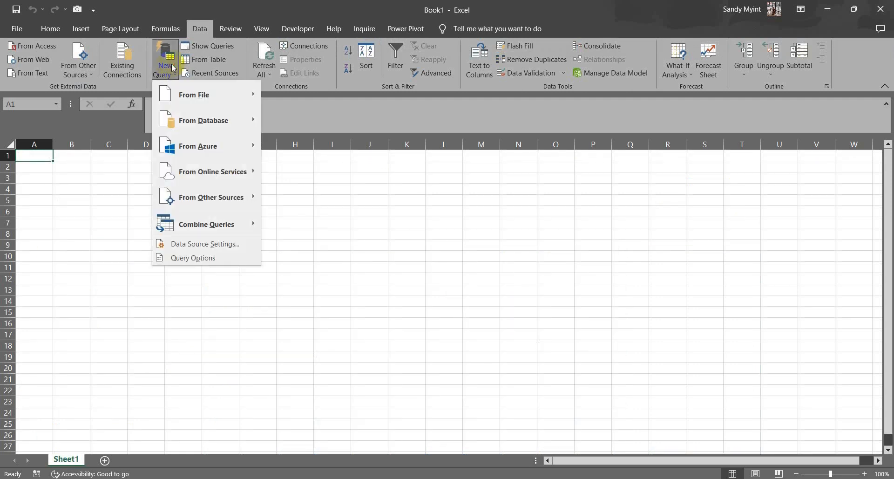
click(203, 195)
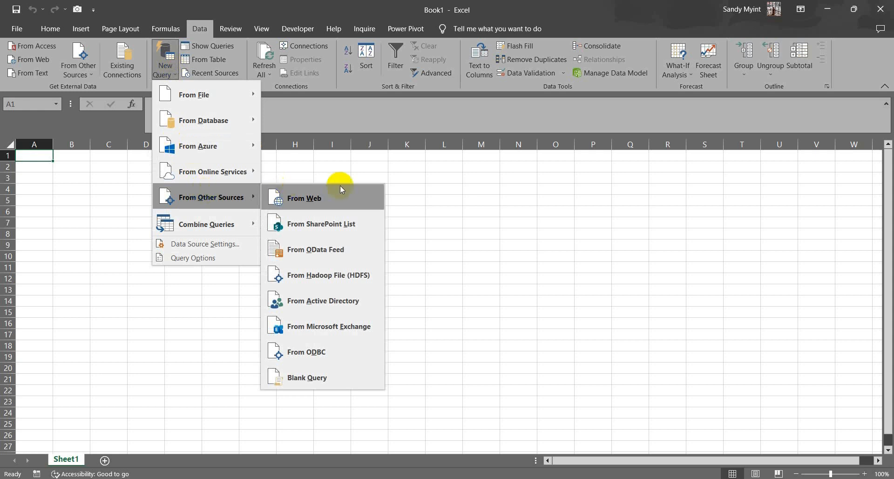
click(339, 194)
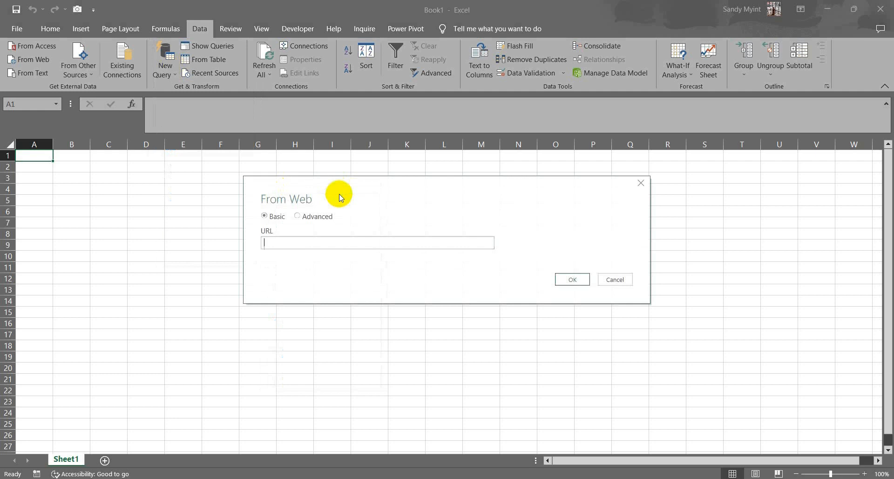
key(ctrl+v)
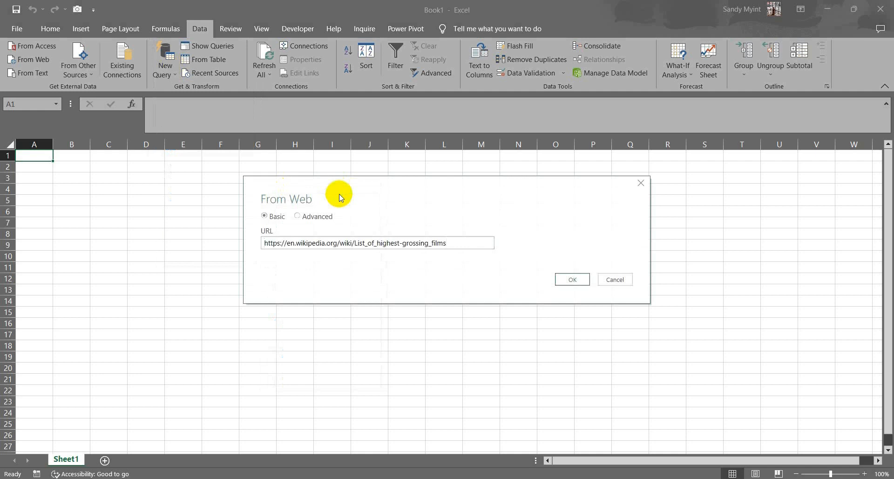
click(578, 282)
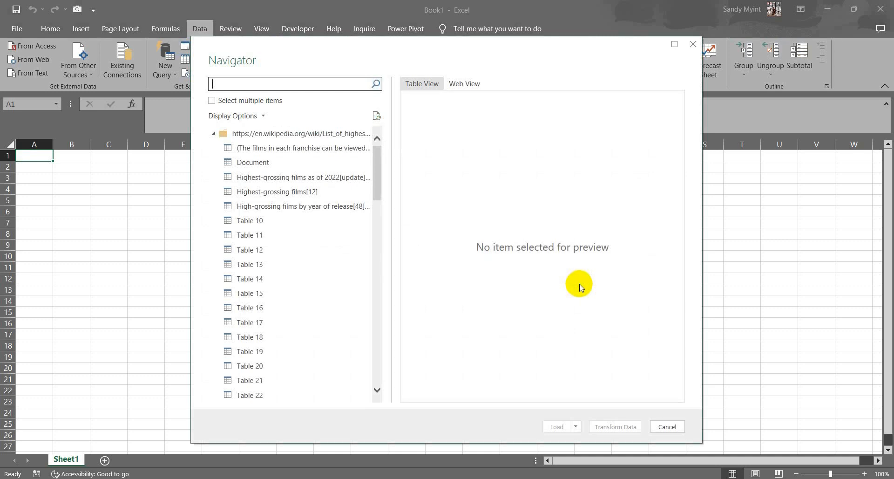
Preview the available web tables and open the highest-grossing films as of 2022 adjusted for inflation in Power Query Editor for transformation
click(286, 152)
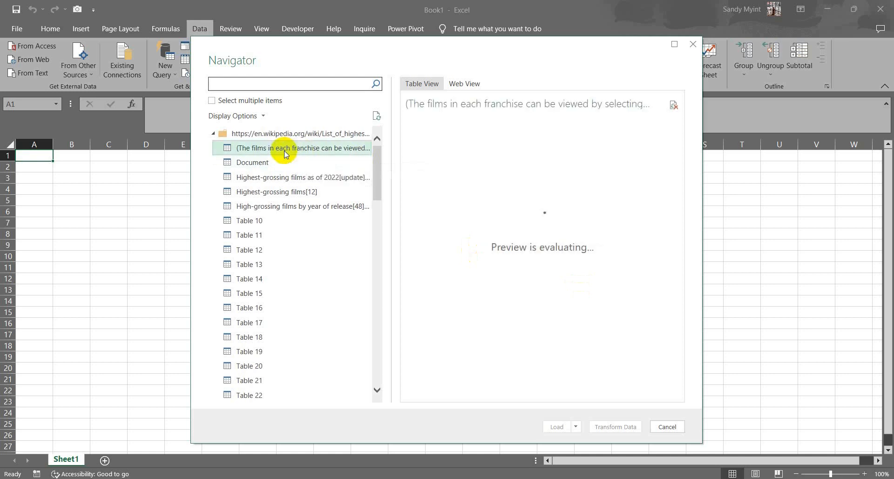
click(253, 163)
click(260, 178)
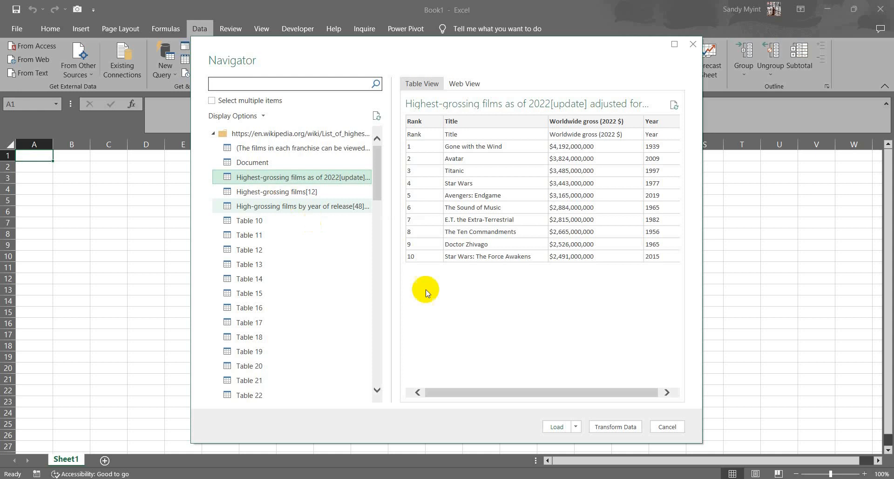
drag(489, 392, 380, 352)
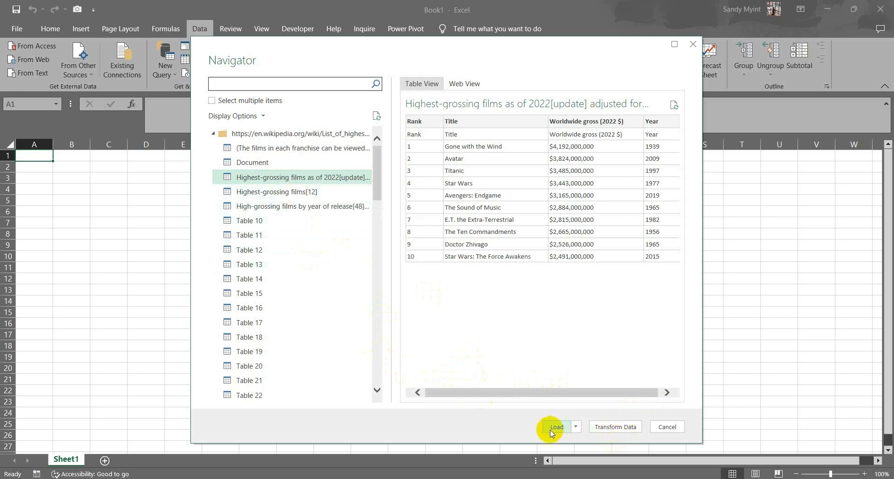
click(611, 427)
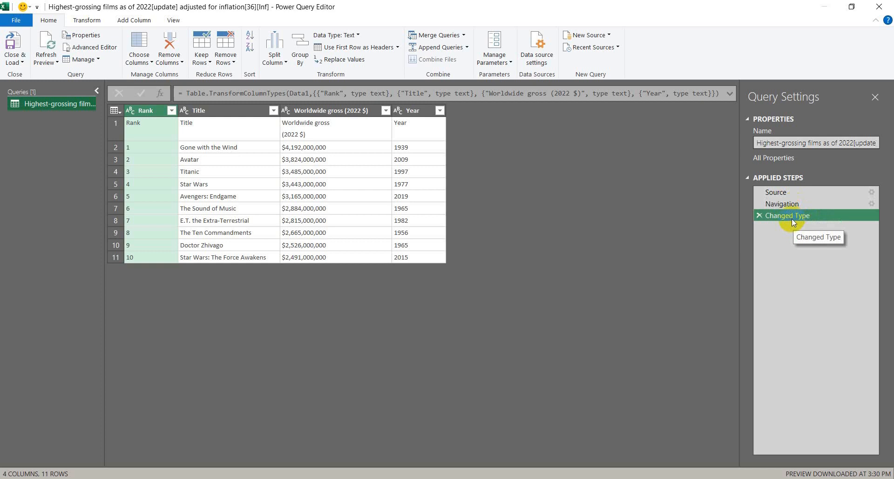
Examine the data at the Source, Navigation and Changed Type applied steps of the query
click(782, 193)
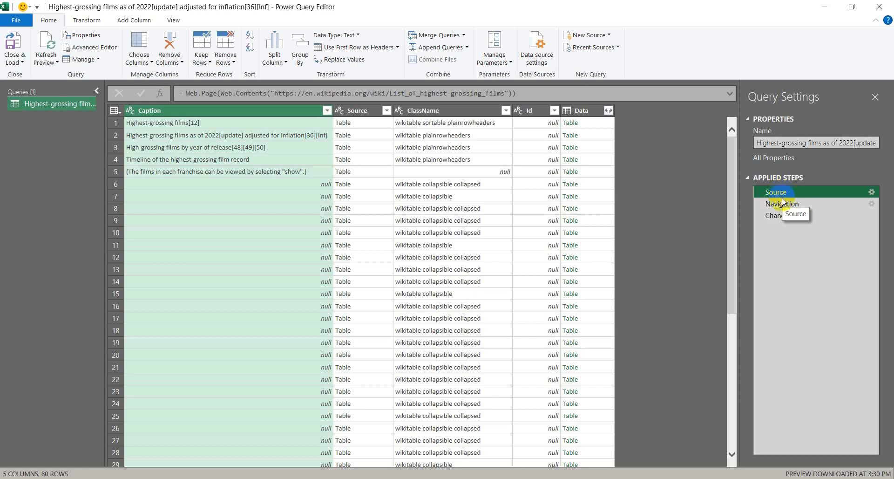
click(782, 205)
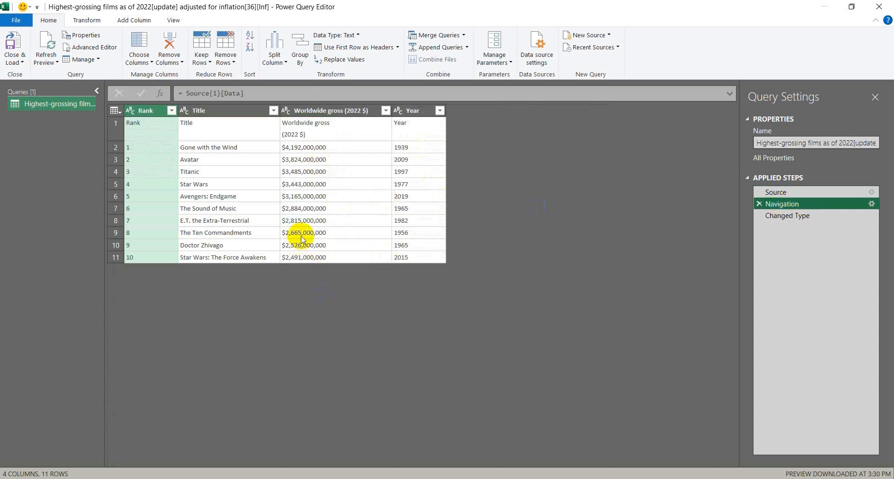
click(790, 216)
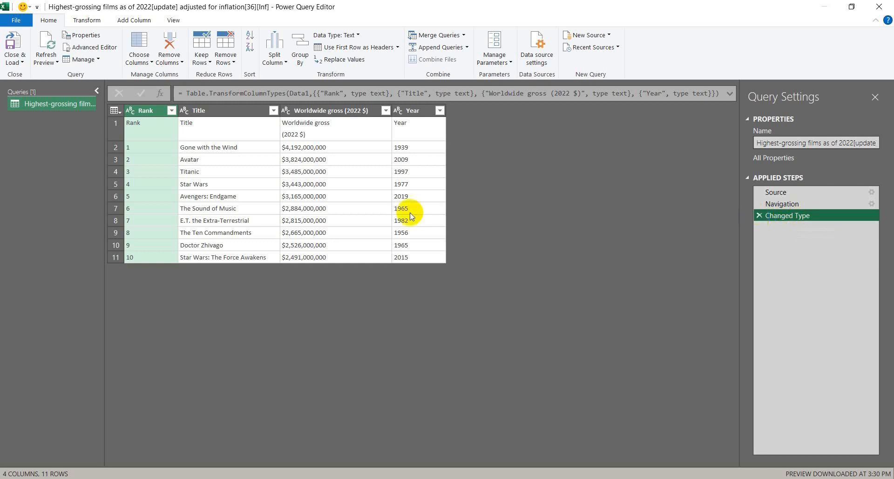
click(268, 159)
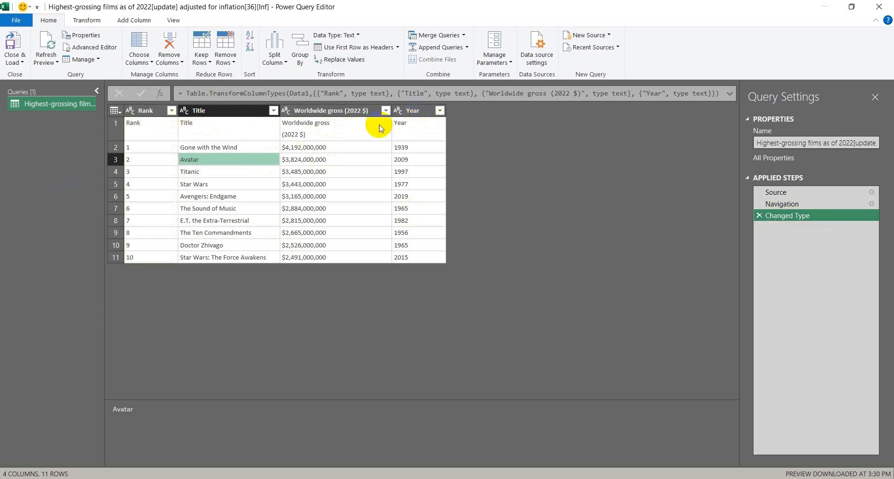
Remove the top 1 row, which repeats the column headers, from the films table
click(119, 133)
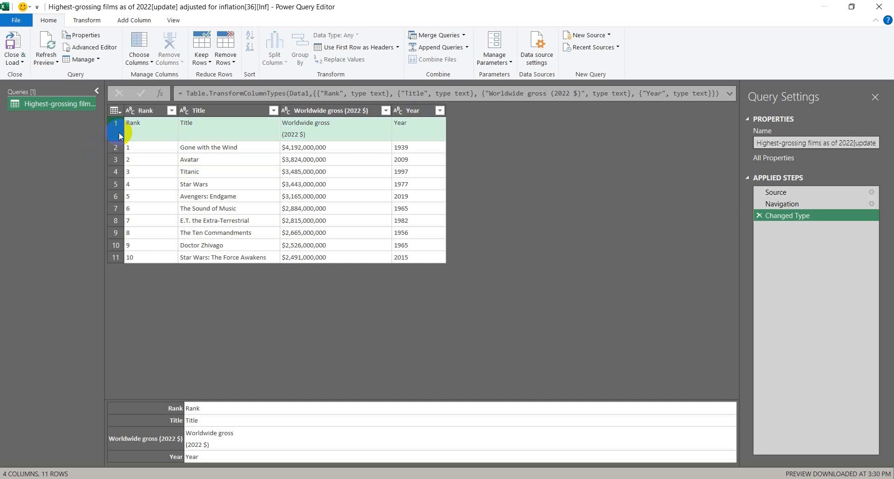
click(222, 62)
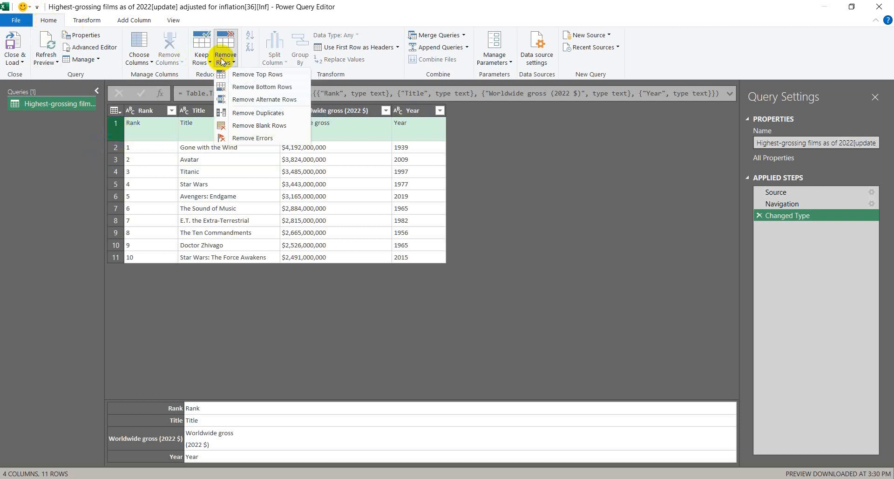
click(251, 74)
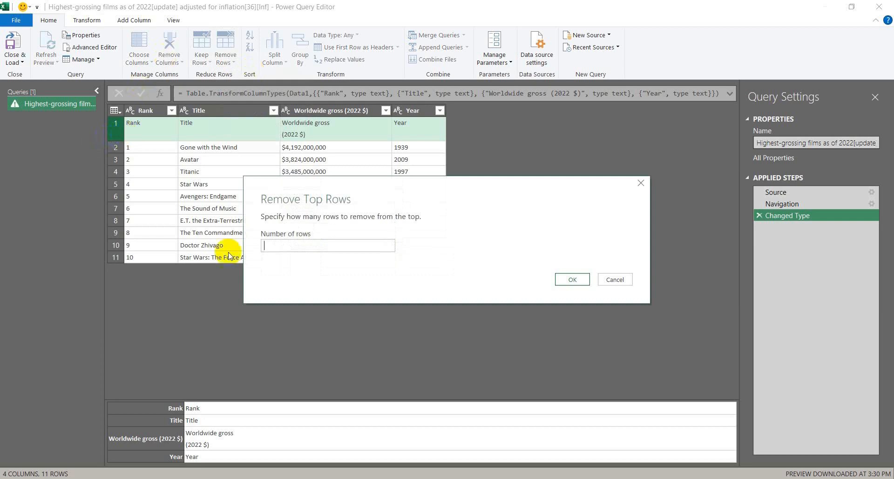
text(1)
click(571, 278)
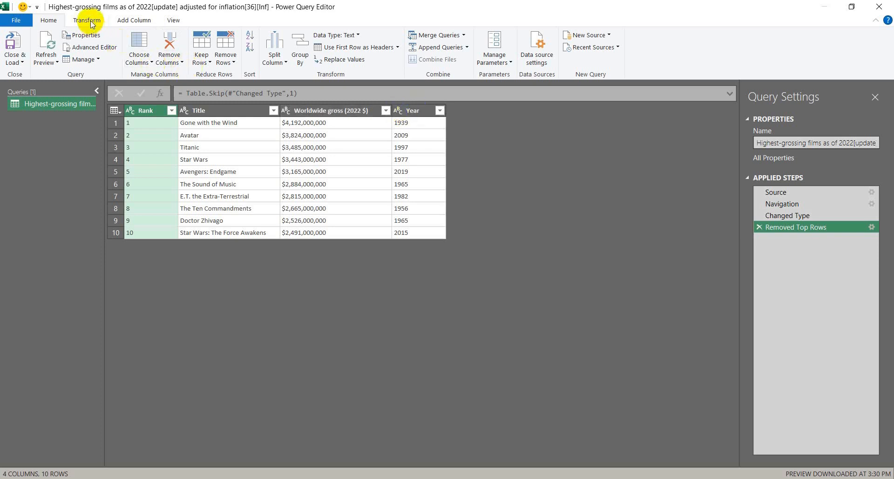
Change the Rank column's data type to Whole Number
click(208, 111)
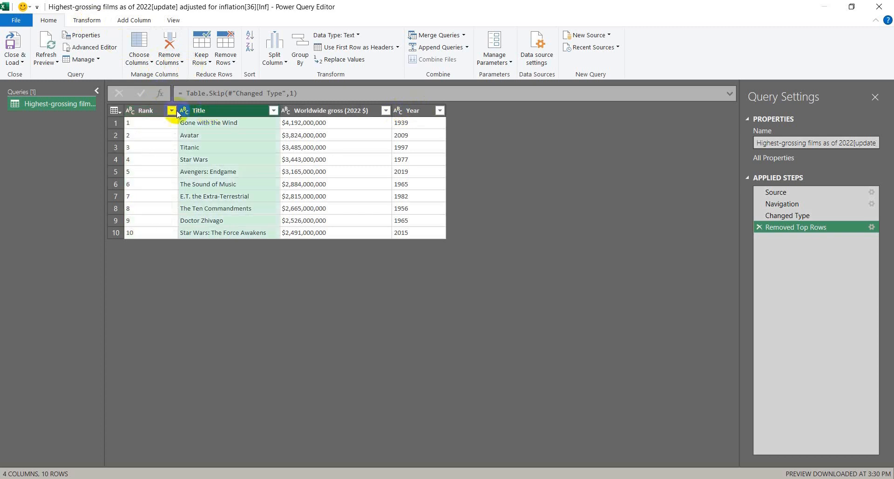
click(159, 111)
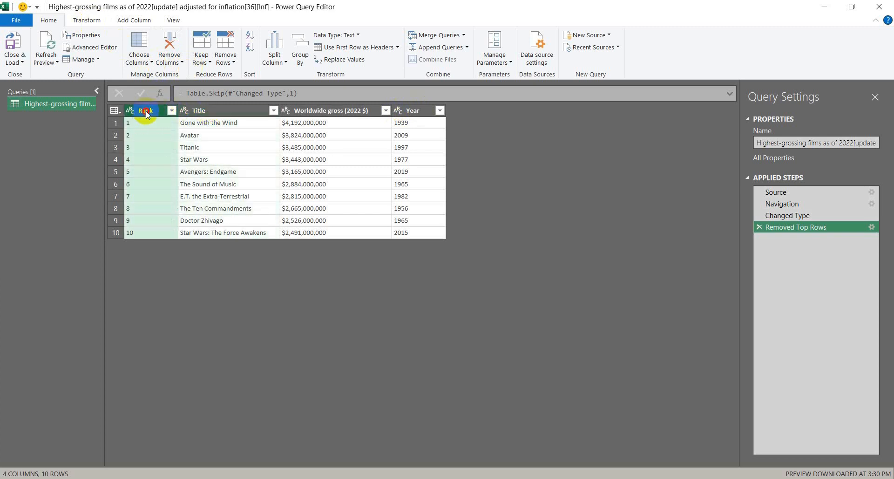
click(212, 112)
click(306, 112)
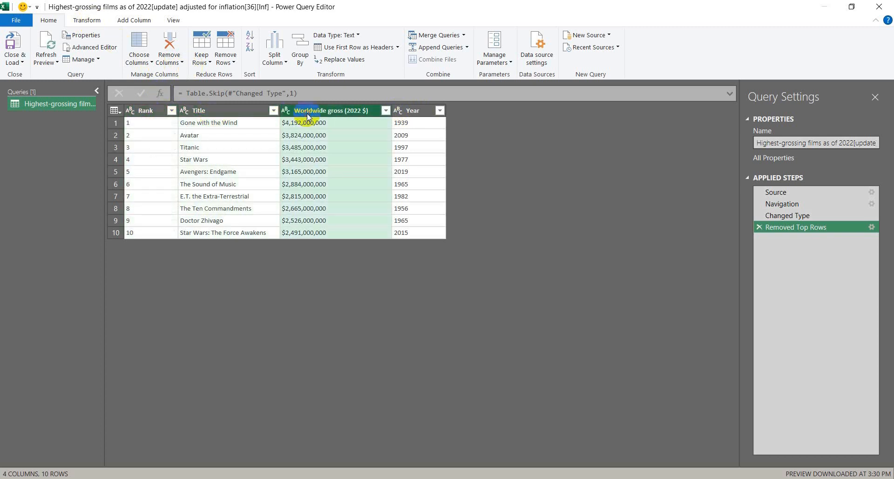
click(155, 112)
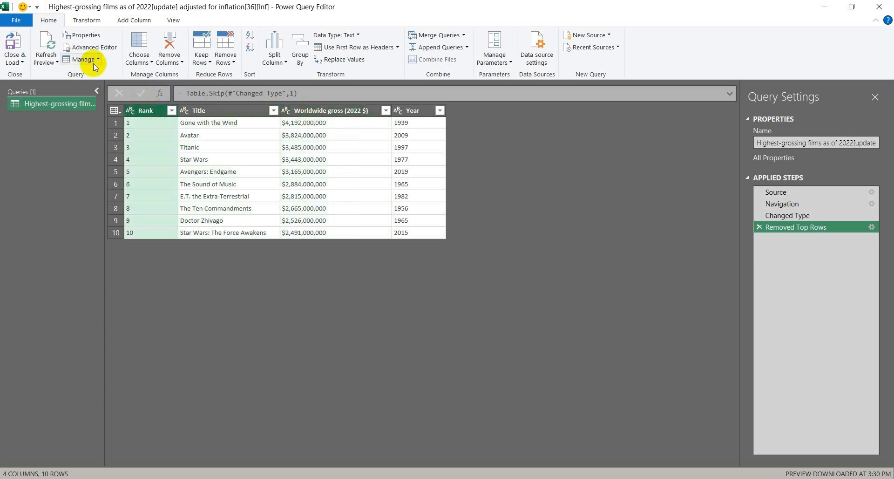
click(87, 23)
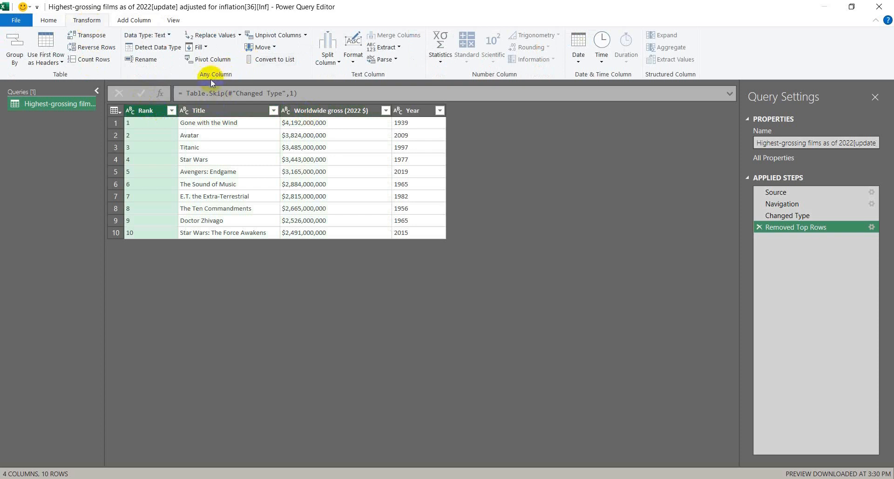
click(170, 37)
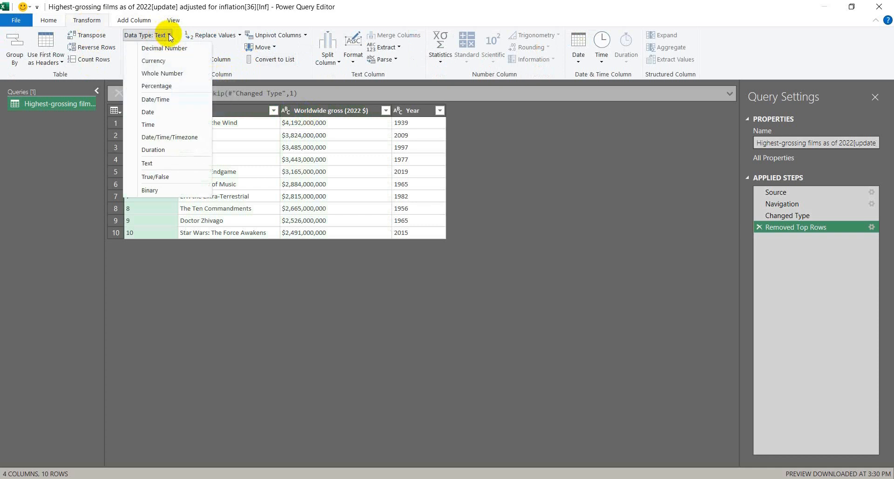
click(180, 74)
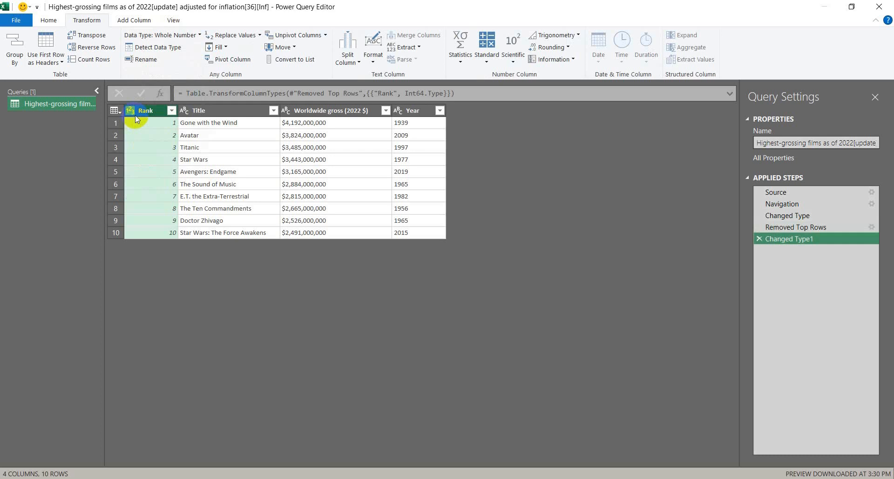
Change the Worldwide gross (2022 $) column's data type to Decimal Number
click(216, 112)
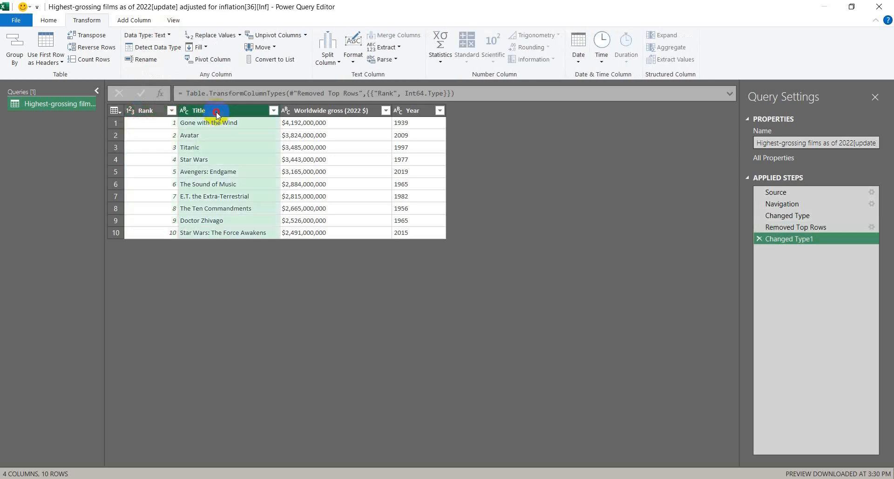
click(322, 111)
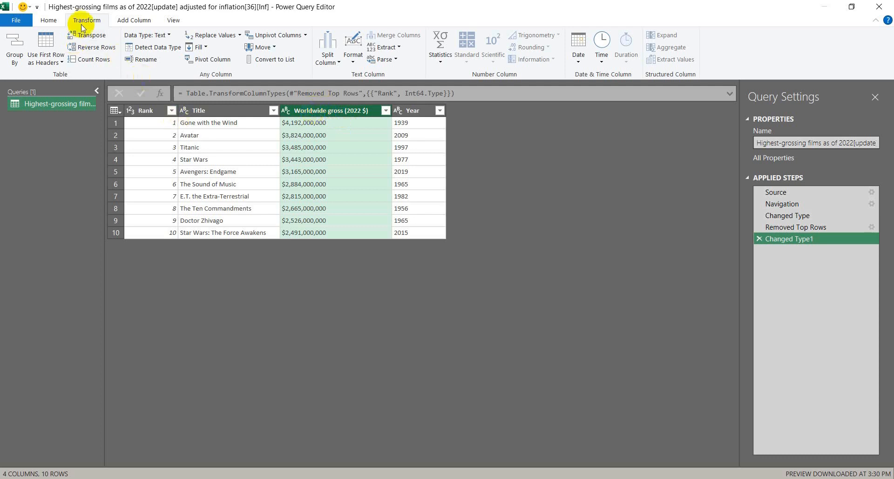
click(170, 36)
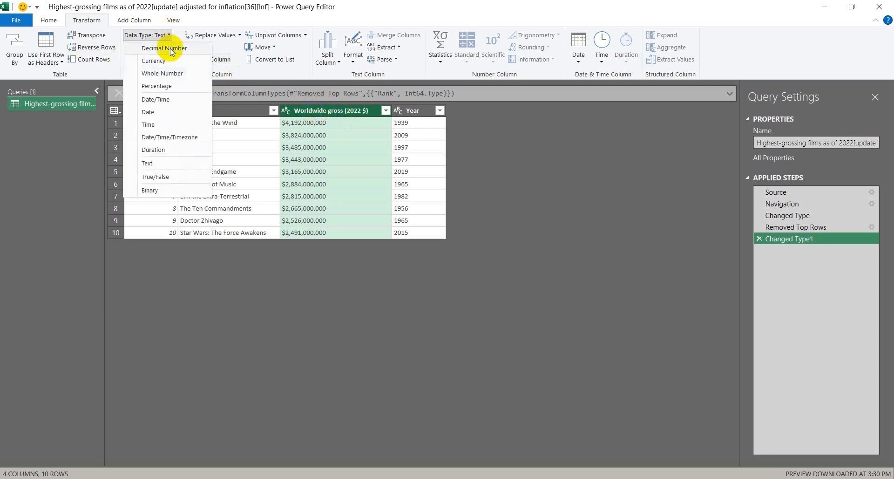
click(171, 49)
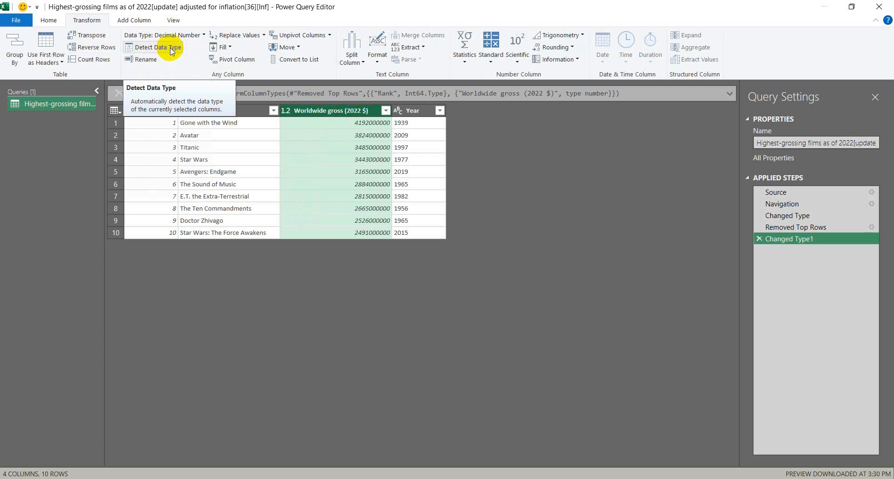
Change the Year column's data type to Whole Number
click(412, 115)
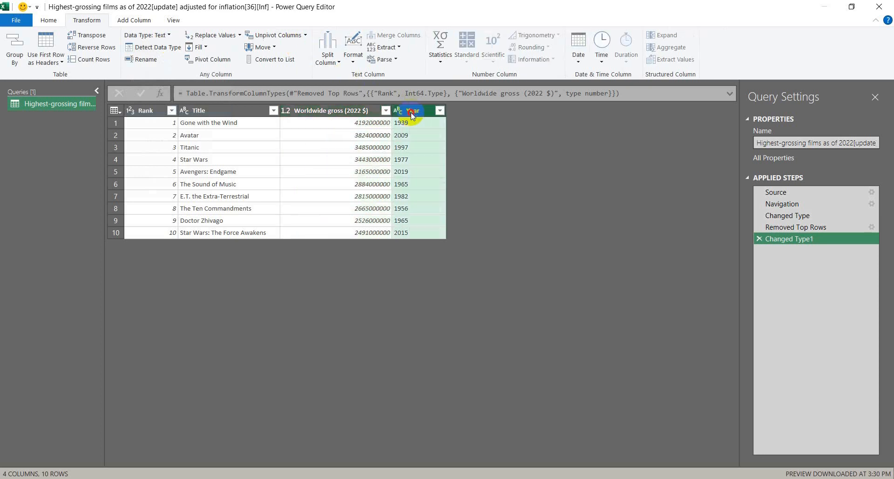
click(168, 35)
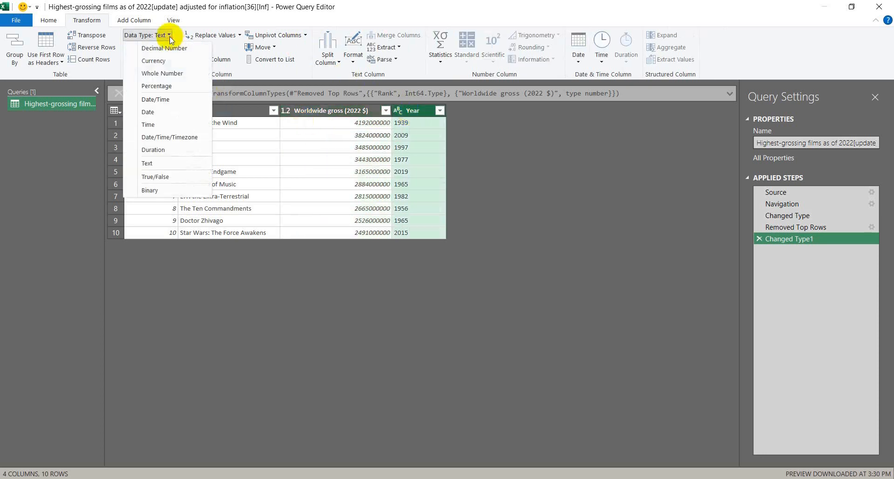
click(178, 73)
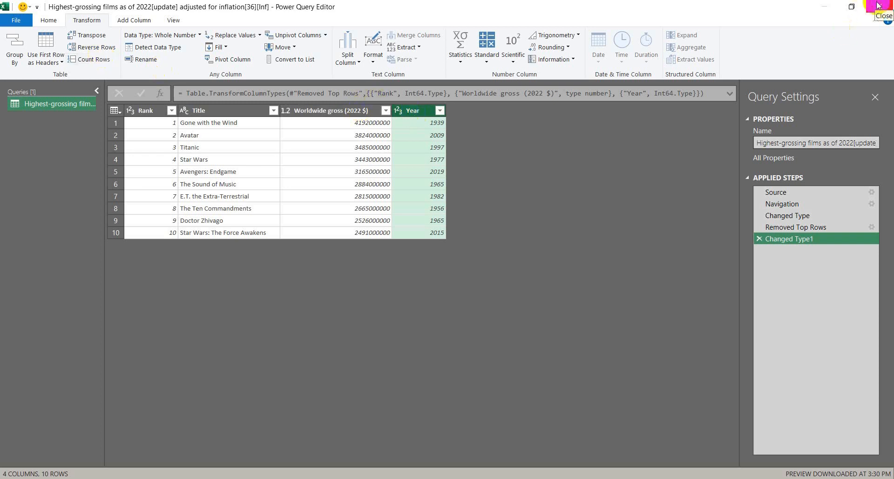
Close the query editor and load the cleaned films table into the workbook
click(23, 21)
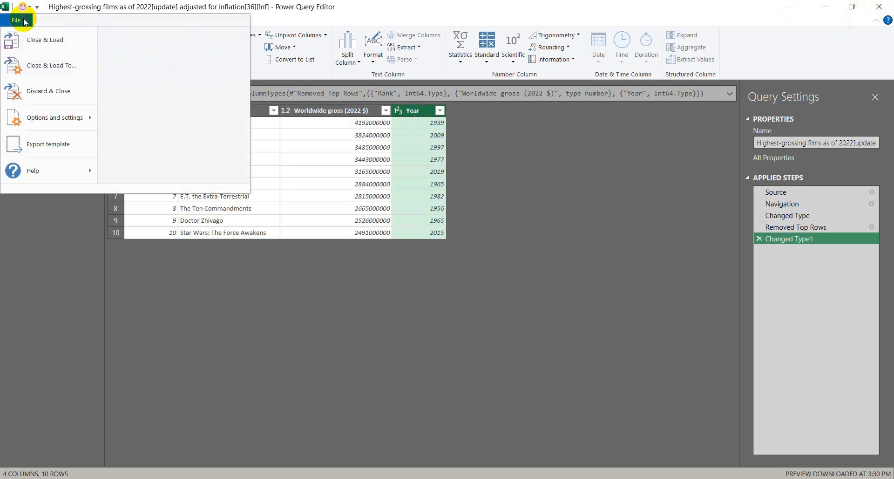
click(43, 45)
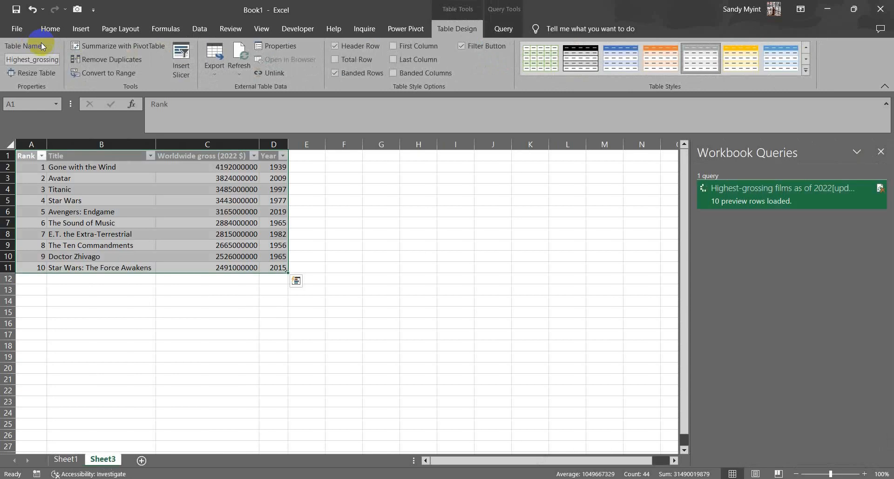
click(140, 222)
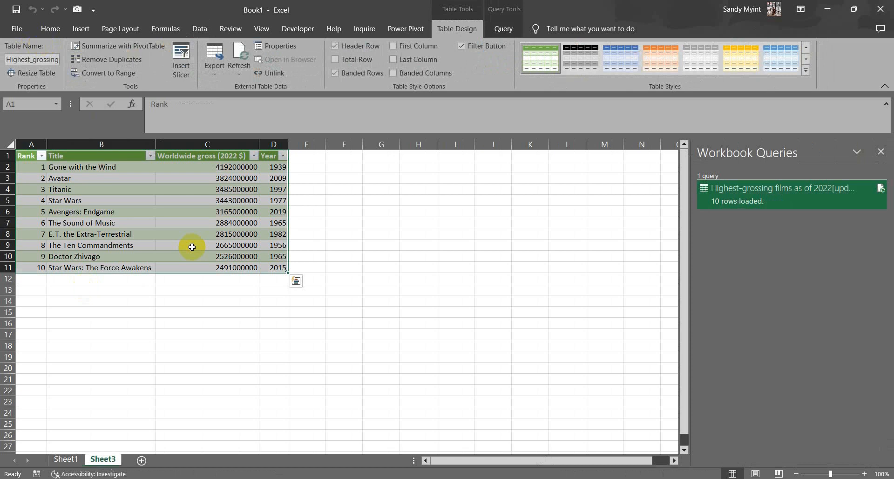
click(717, 210)
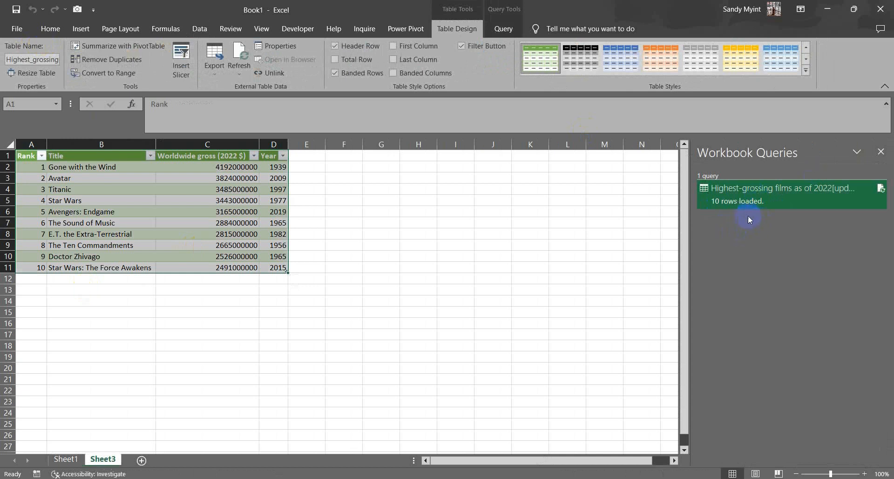
Switch to the Wikipedia window in Chrome and search the web for "cbm exchange rate" in a new tab
mouse_move(802, 200)
mouse_move(763, 201)
click(103, 478)
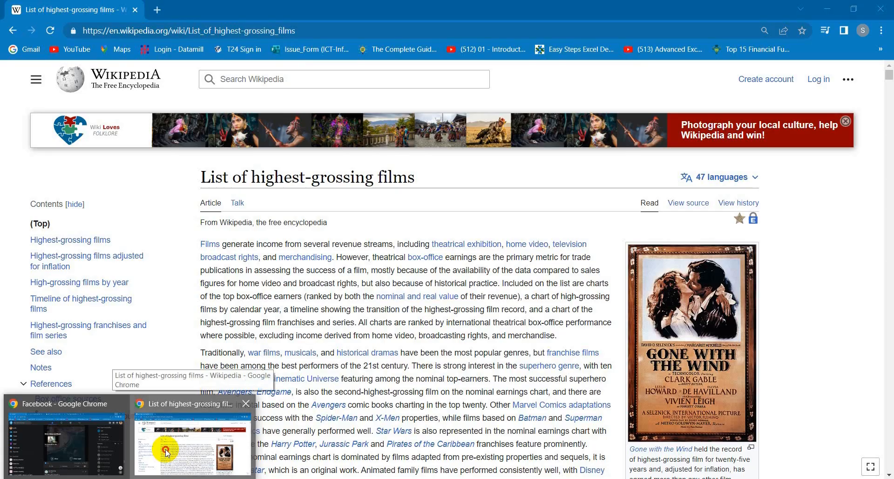
click(166, 449)
click(158, 11)
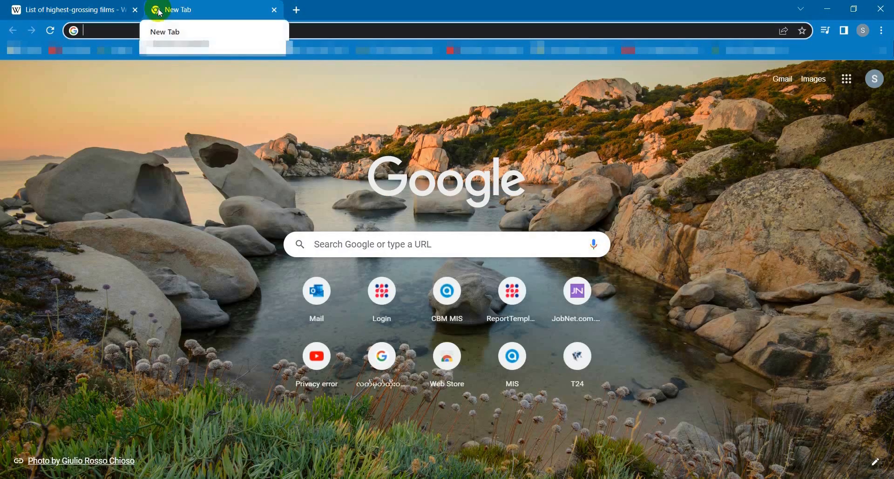
text(cb)
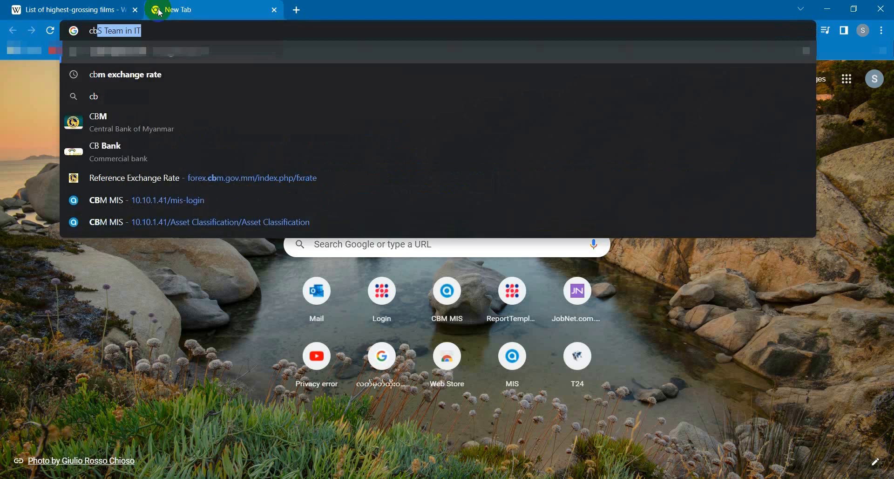
text(m exc)
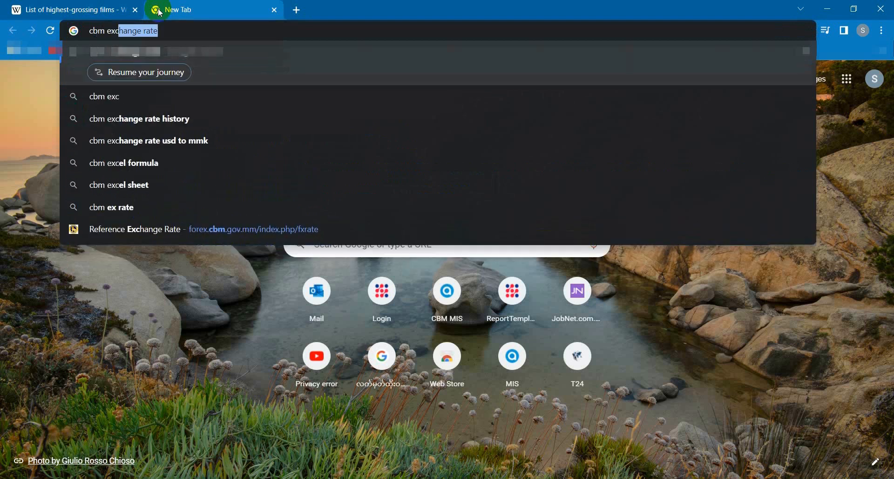
key(Return)
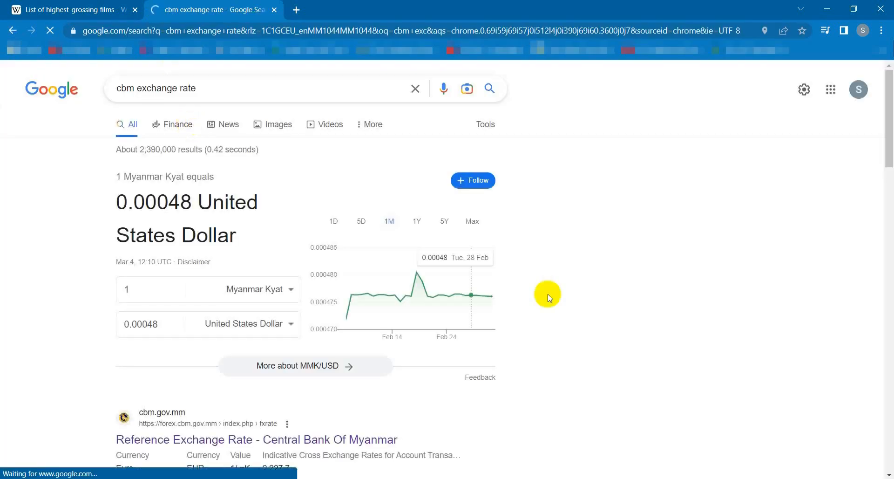
Open the Central Bank of Myanmar's Reference Exchange Rate page from the results and copy its URL
click(215, 439)
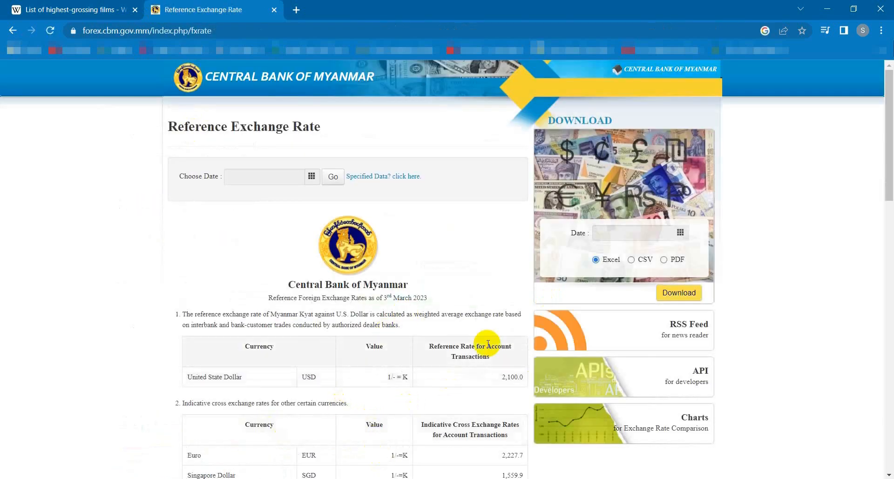
mouse_move(885, 190)
mouse_down()
mouse_move(890, 332)
mouse_move(881, 300)
mouse_move(884, 177)
mouse_up()
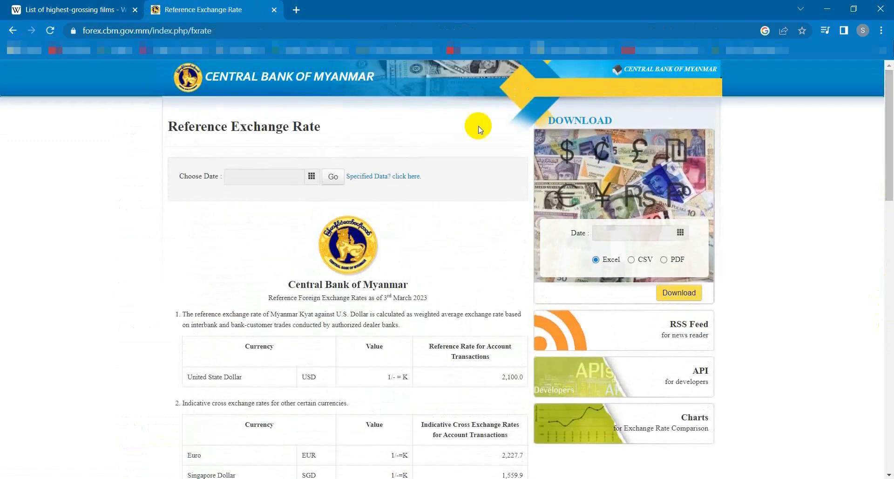
click(257, 31)
drag(256, 31, 74, 4)
key(ctrl+c)
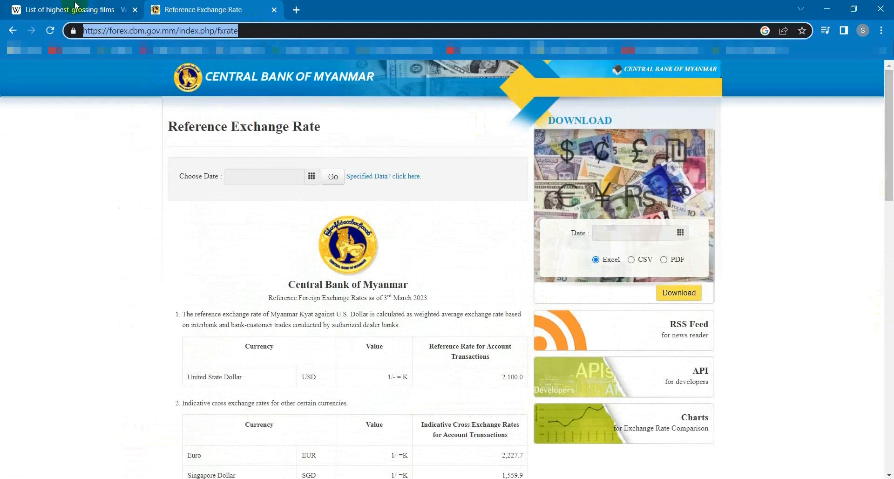
key(alt+Tab)
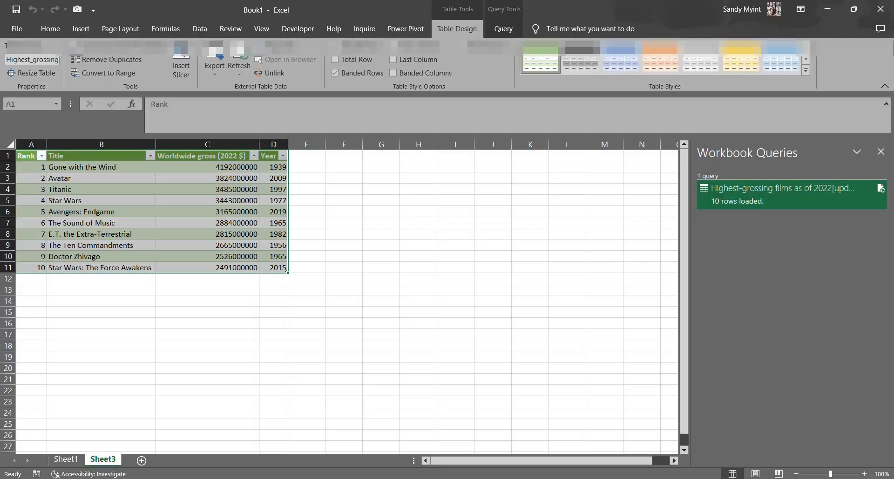
click(199, 28)
click(168, 74)
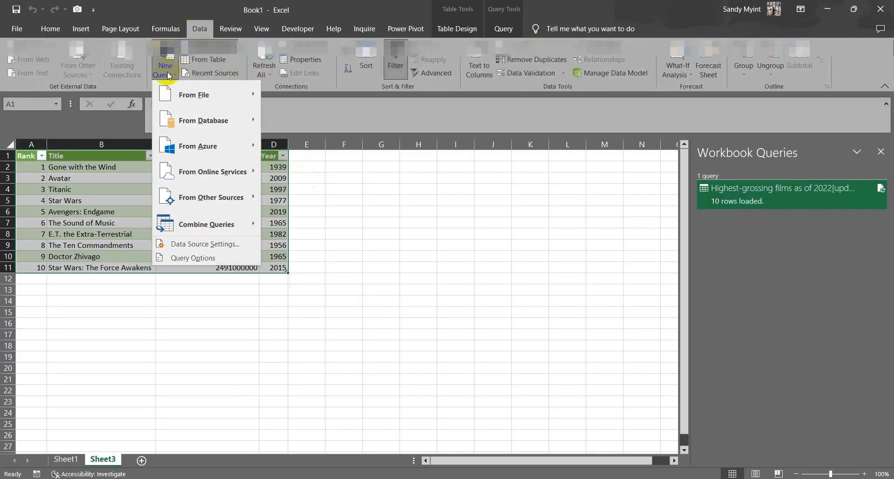
mouse_move(217, 200)
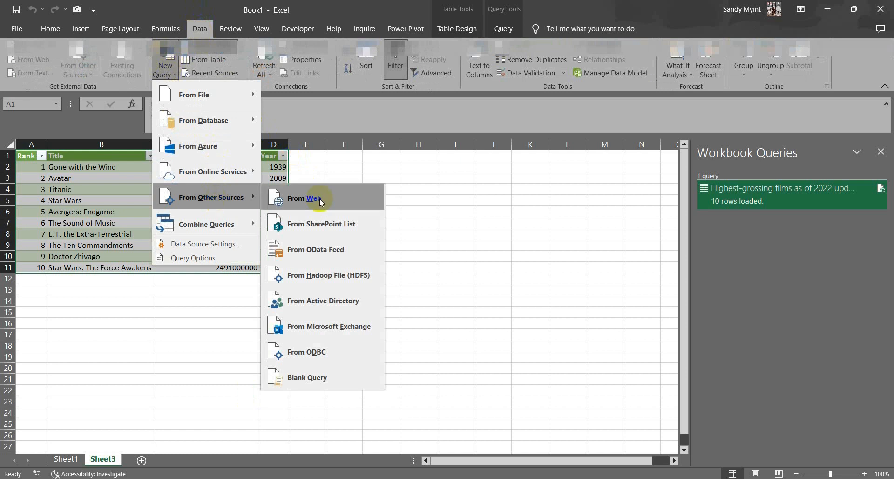
click(331, 199)
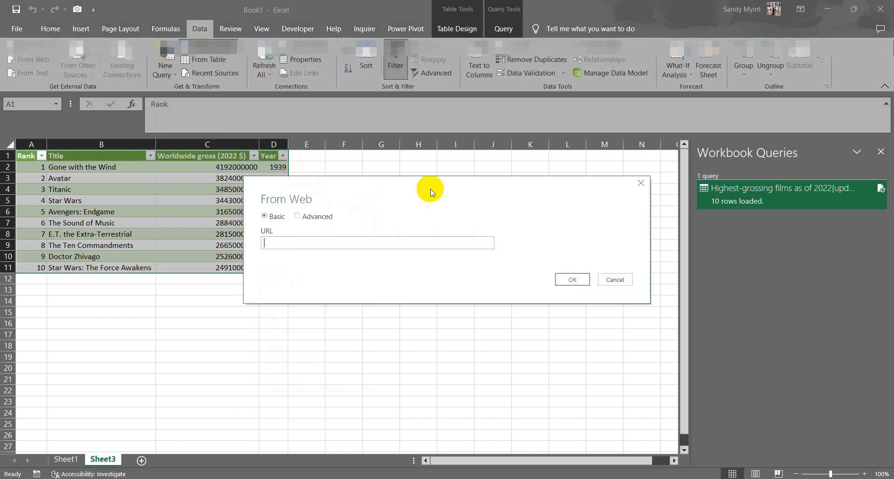
key(ctrl+v)
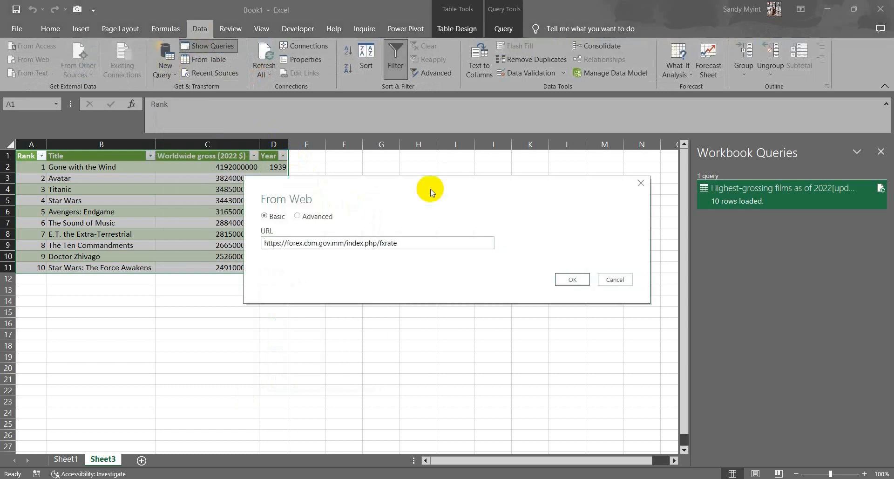
click(575, 280)
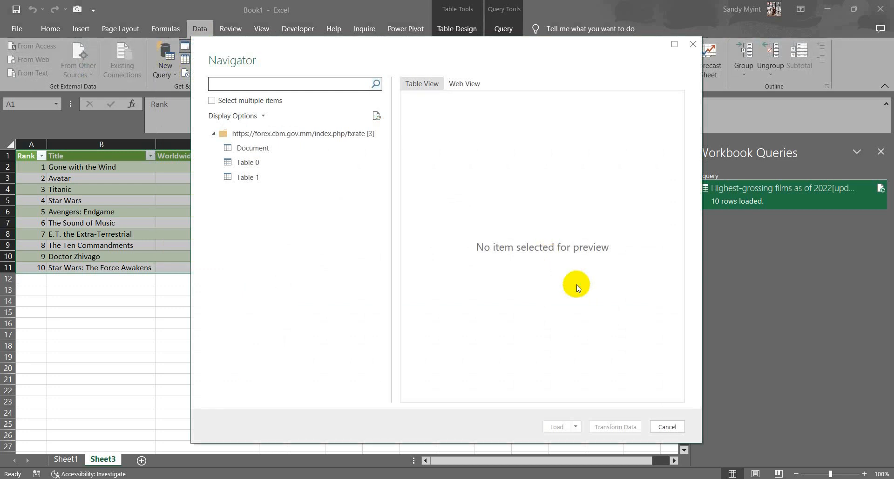
click(237, 182)
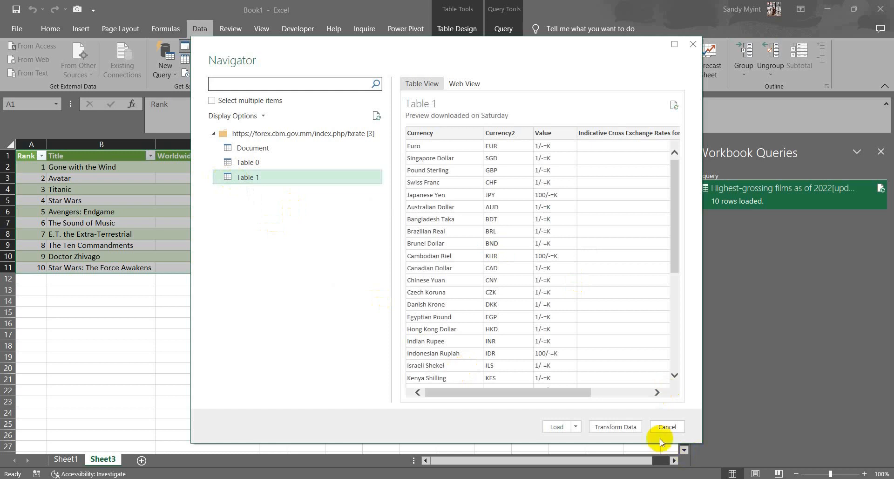
click(629, 426)
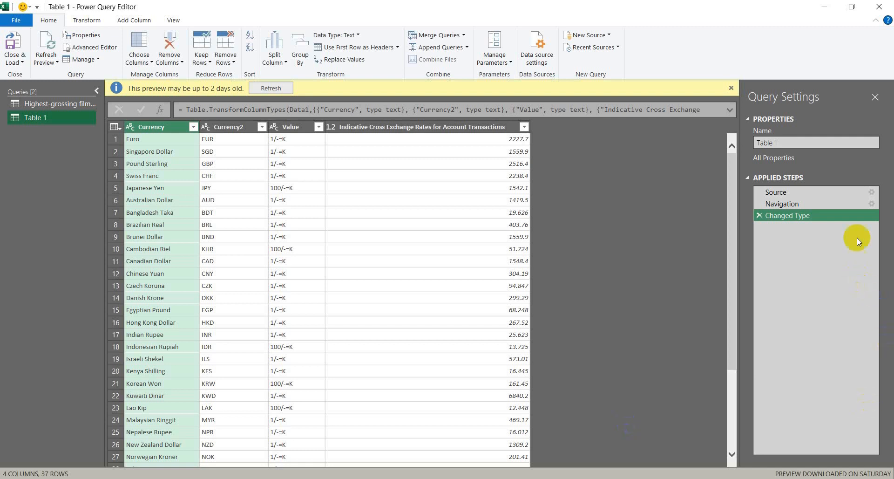
Examine the exchange-rate data at the Source, Navigation and Changed Type applied steps of the Table 1 query
click(822, 191)
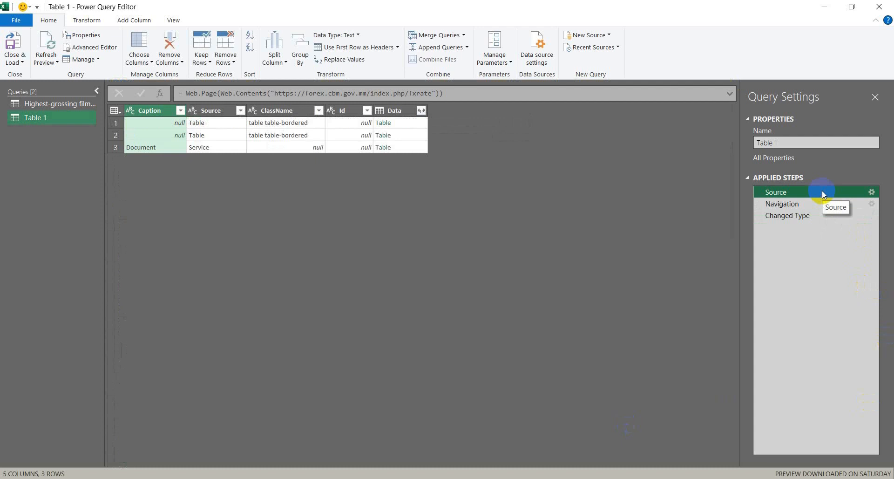
click(798, 207)
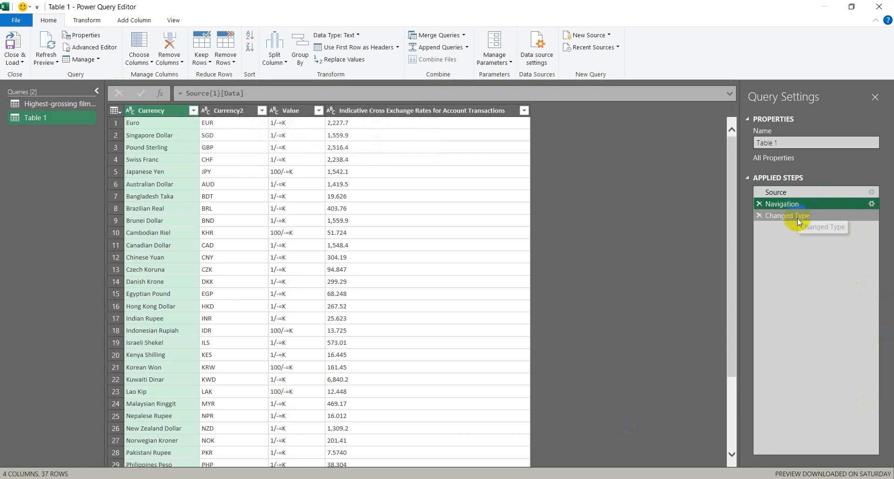
click(798, 219)
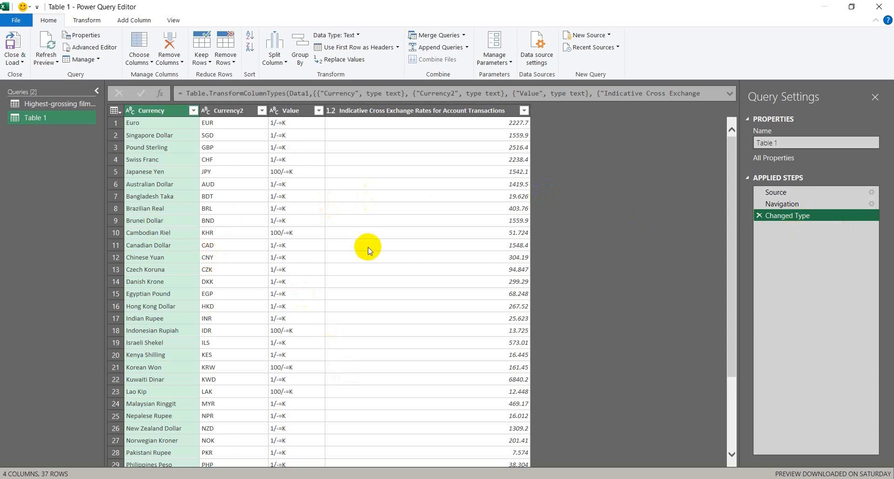
drag(733, 186, 745, 139)
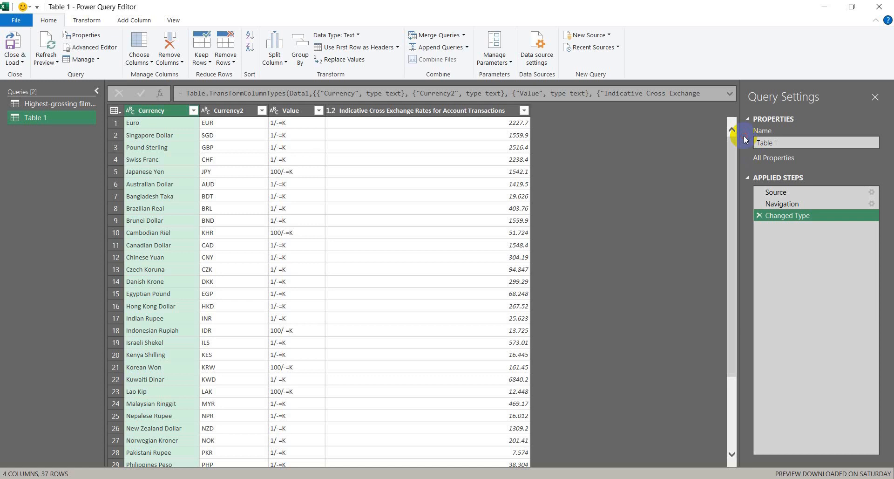
Rename the Value column of Table 1 to "Value(Kyat)"
click(292, 111)
double_click(301, 110)
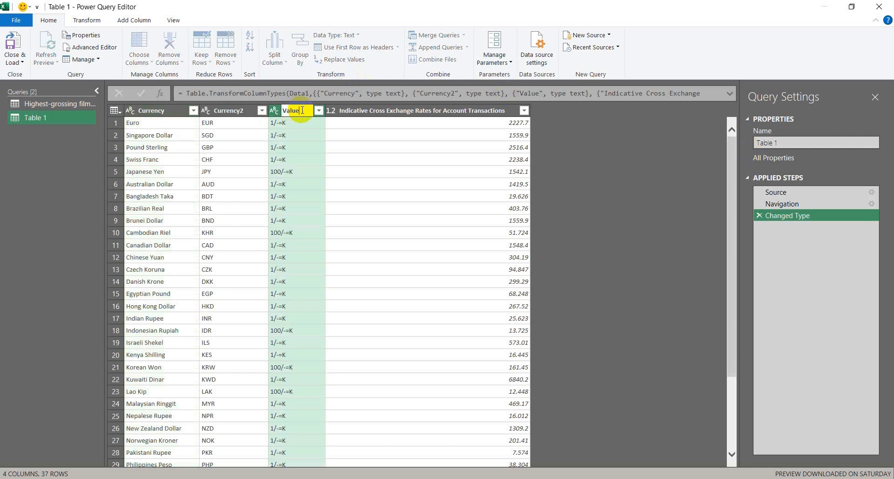
text((Kyat))
key(Return)
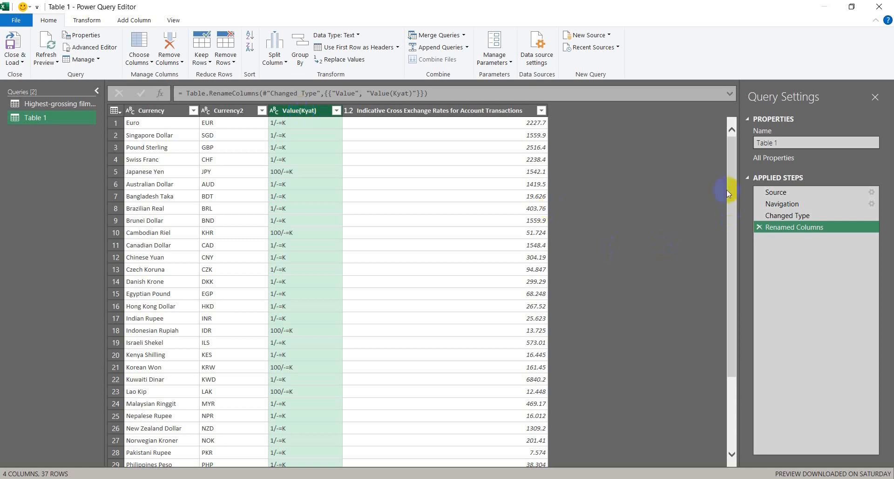
drag(733, 193, 731, 271)
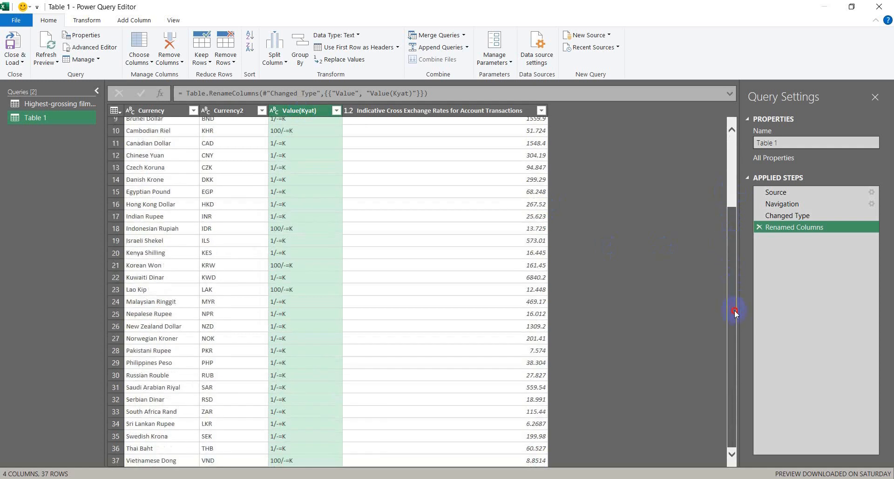
drag(737, 266, 749, 175)
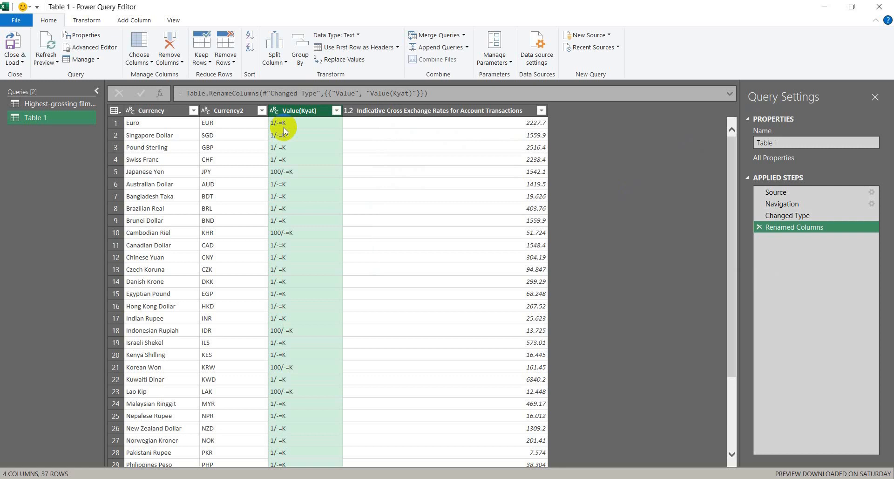
click(362, 146)
click(299, 112)
click(343, 62)
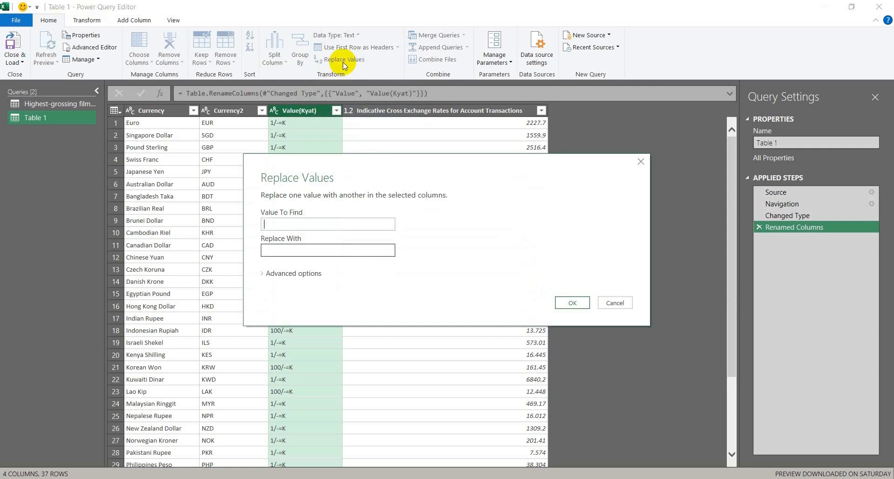
click(641, 163)
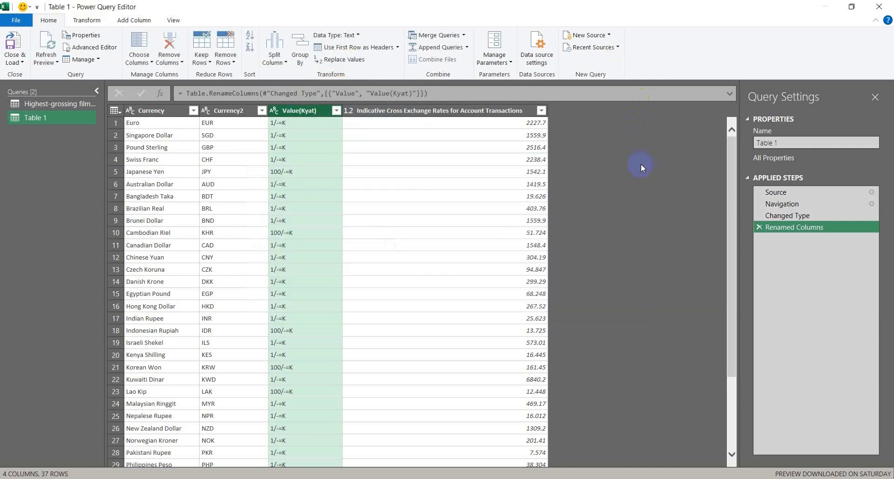
Replace the text "/-=K" with nothing in the Value(Kyat) column of Table 1
right_click(313, 110)
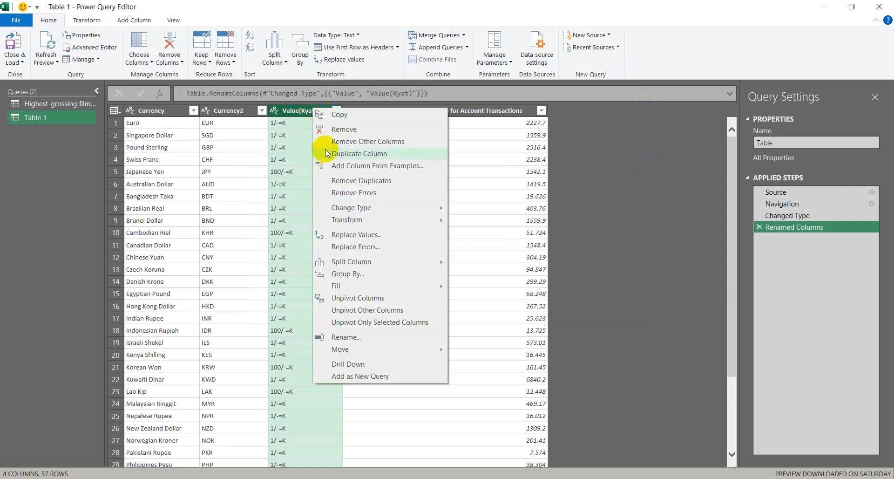
click(354, 235)
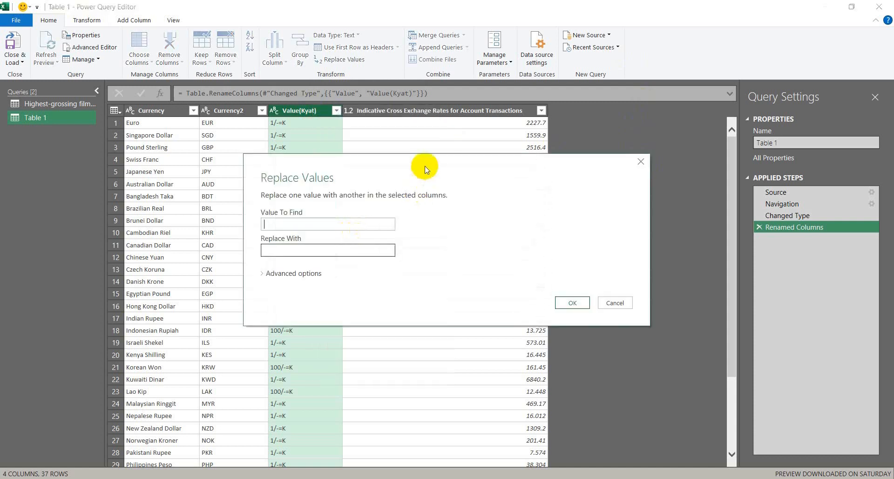
drag(425, 169, 546, 120)
click(401, 173)
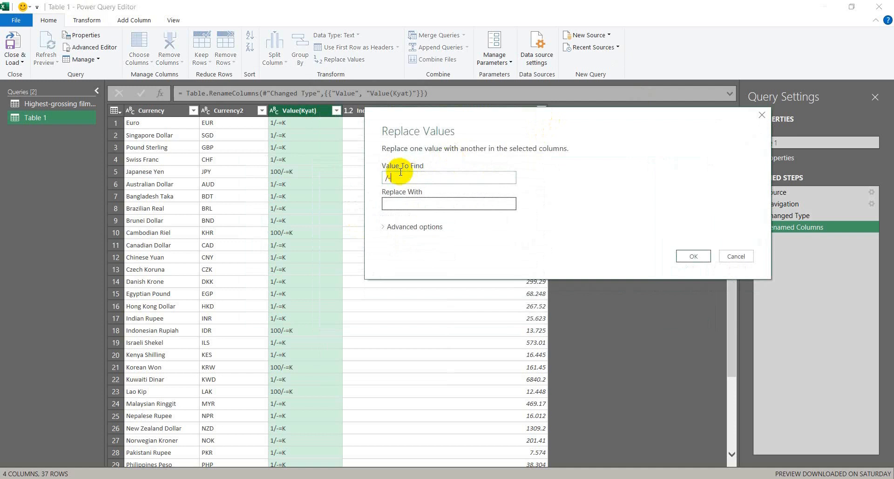
text(/-=K)
click(693, 257)
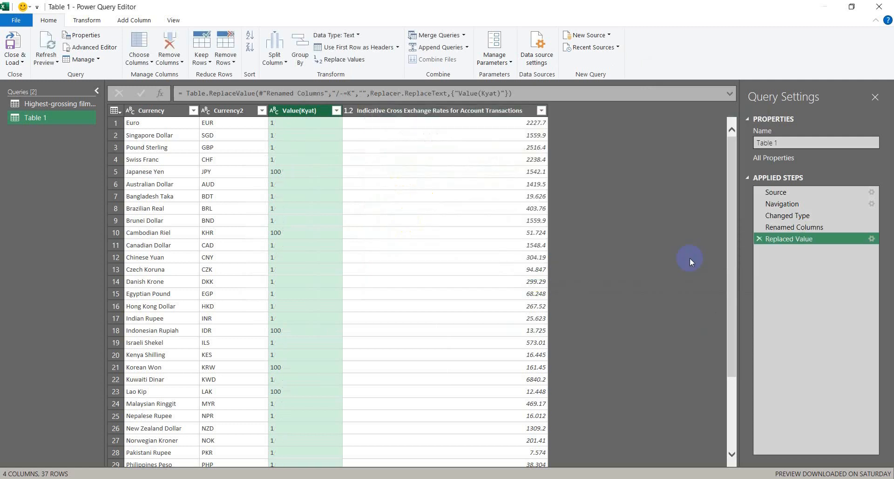
drag(735, 258, 735, 176)
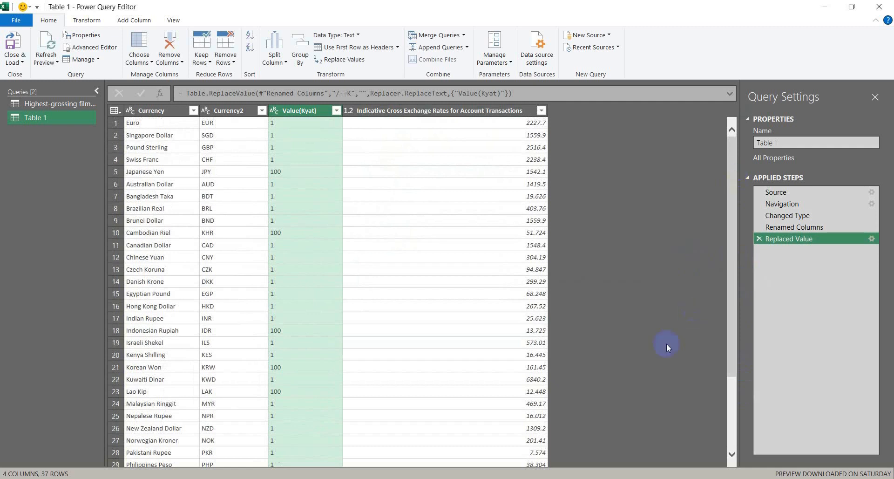
Change the data type of the Value(Kyat) column to Whole Number
click(168, 111)
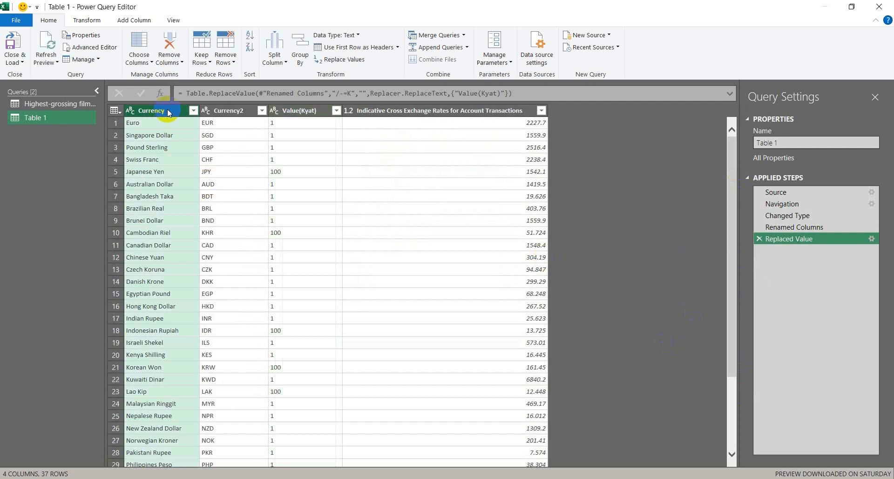
click(229, 111)
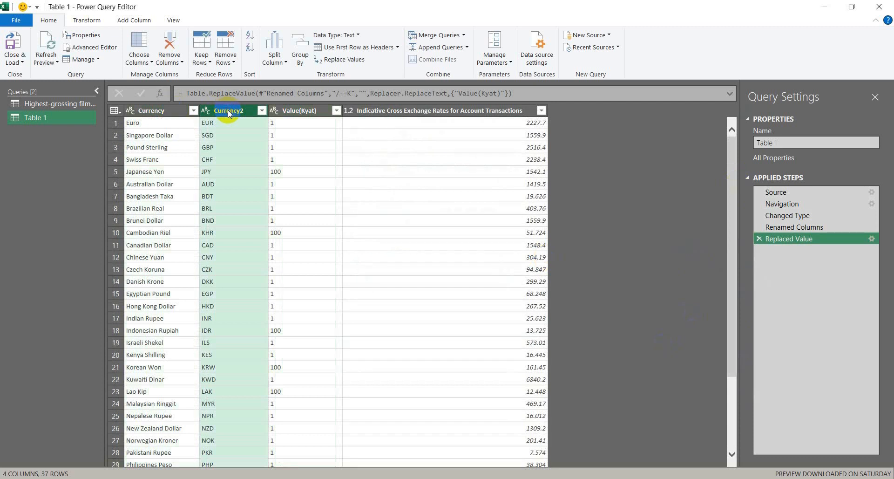
click(288, 112)
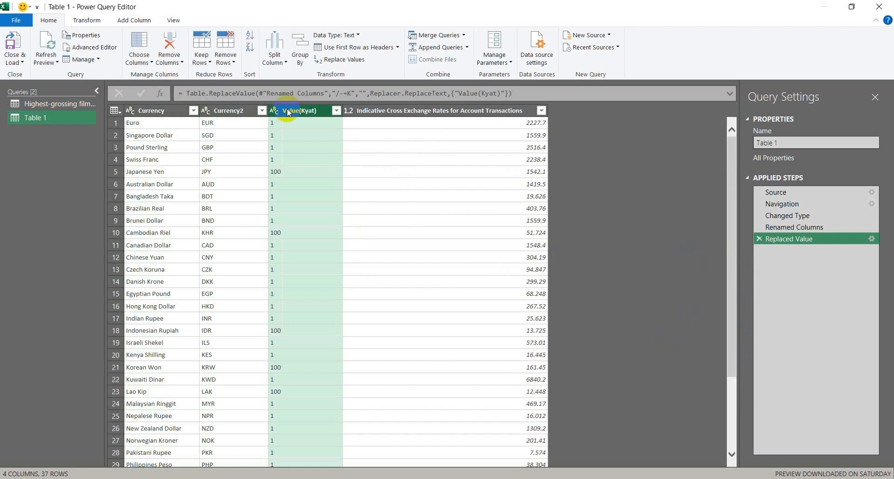
click(84, 21)
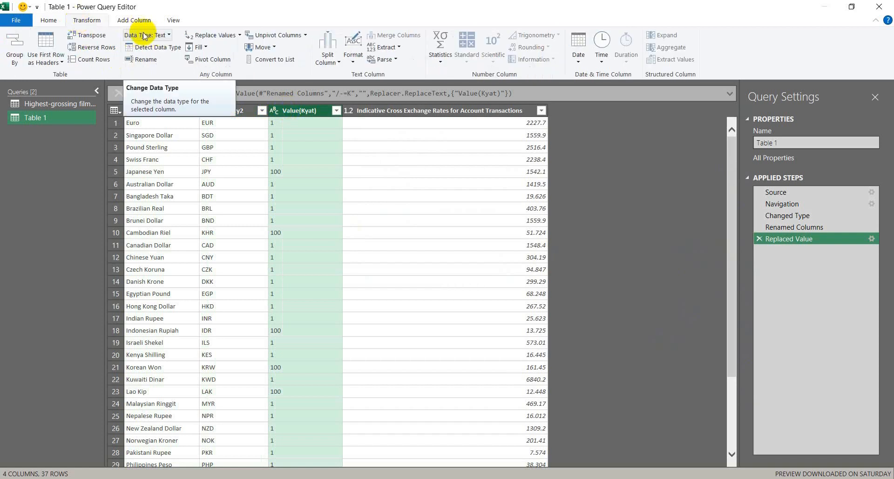
click(167, 35)
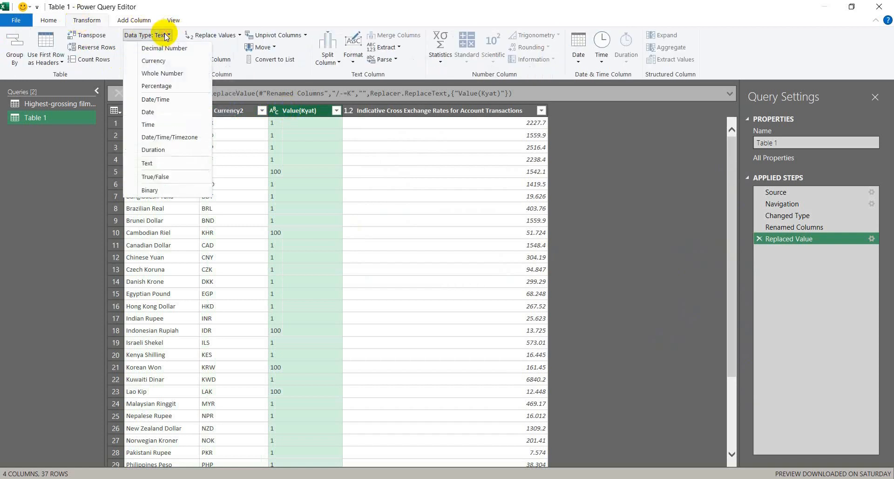
click(164, 74)
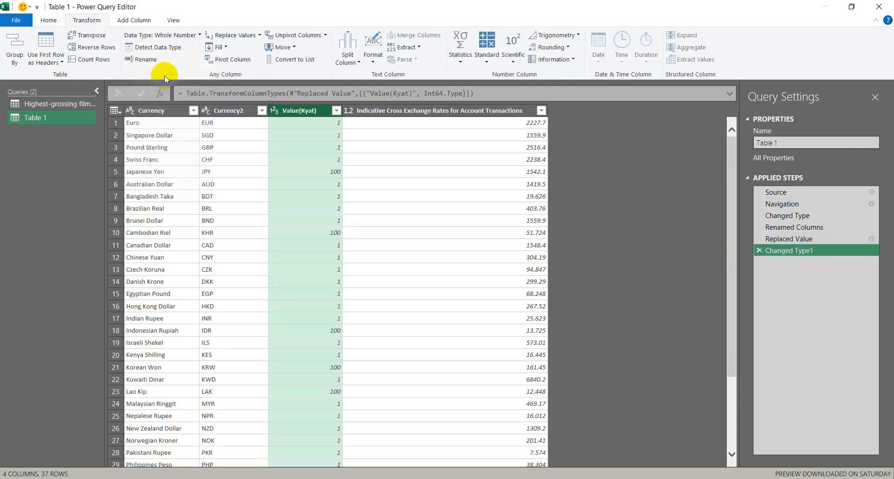
Review the Indicative Cross Exchange Rates column, and close Power Query, loading Table 1 into a new worksheet
click(436, 110)
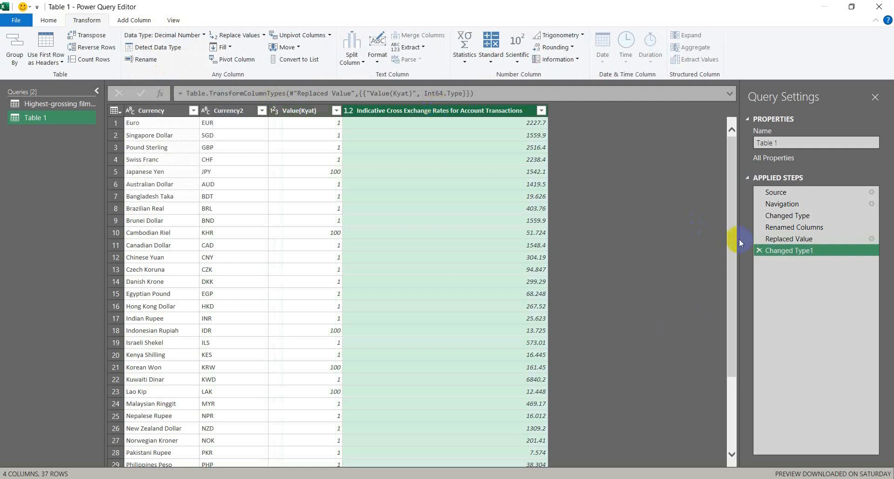
drag(732, 237, 731, 154)
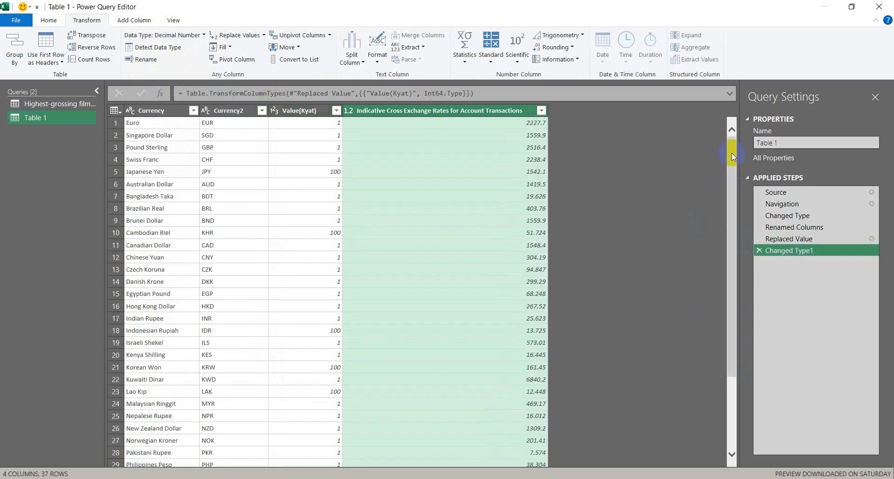
click(14, 22)
click(38, 42)
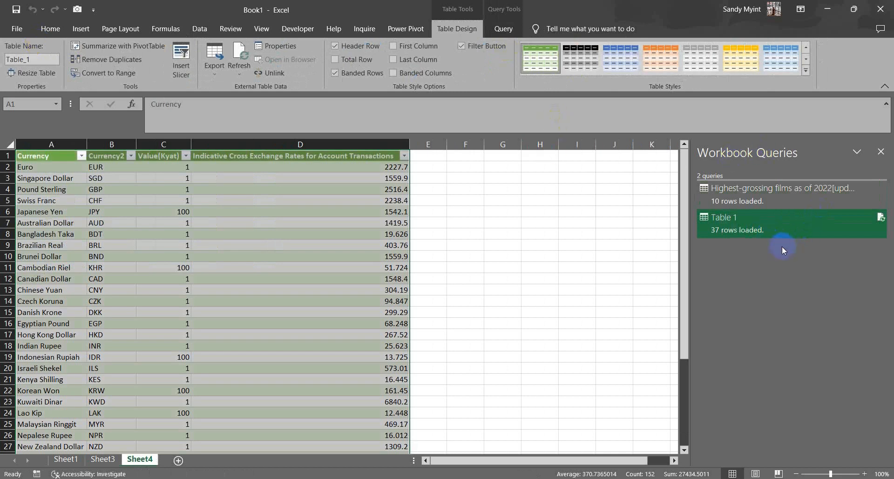
Compare the loaded films table on Sheet3 with the exchange-rate table on Sheet4
click(779, 191)
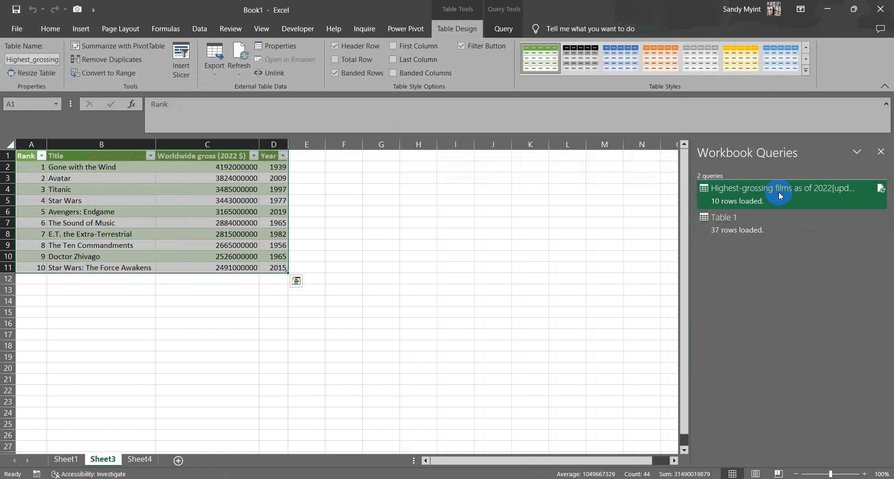
click(756, 219)
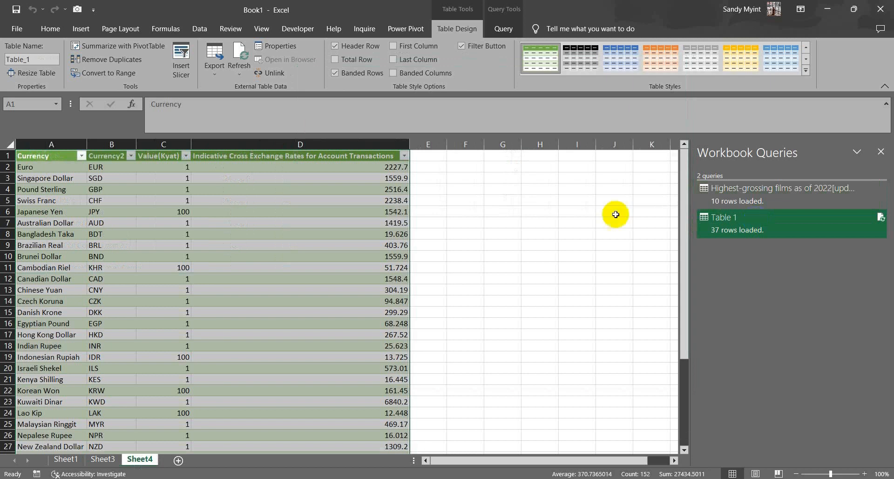
click(102, 460)
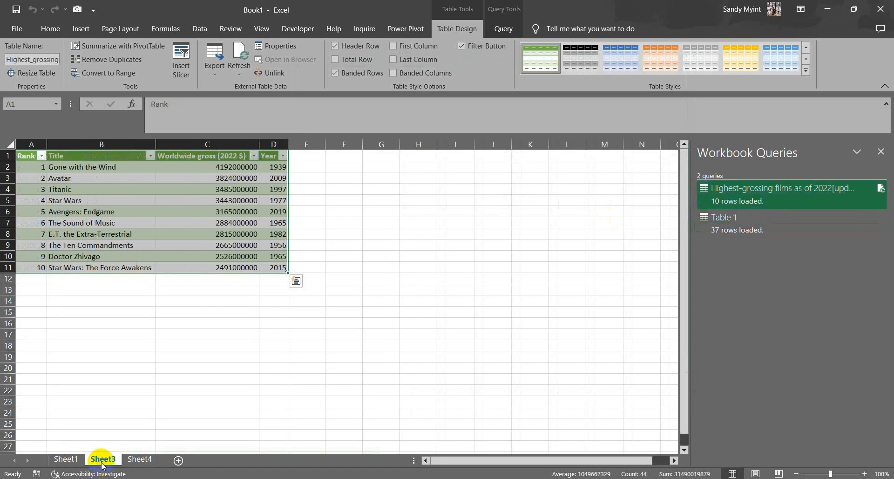
click(134, 460)
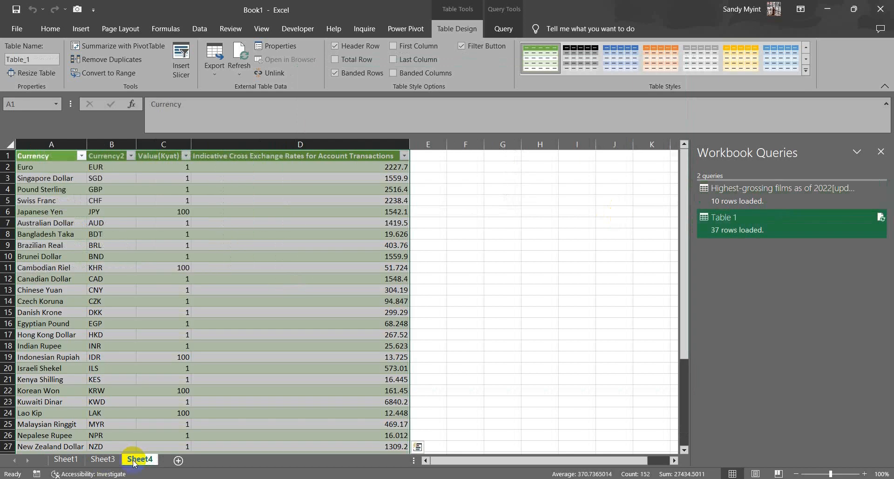